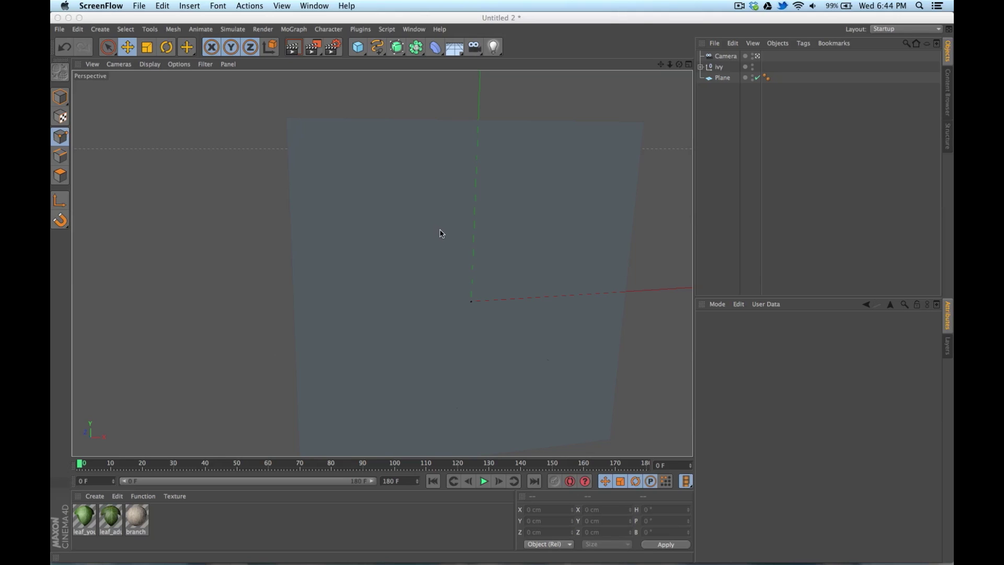
Step: Play the ivy growth animation and pause it at frame 129
left_click(484, 481)
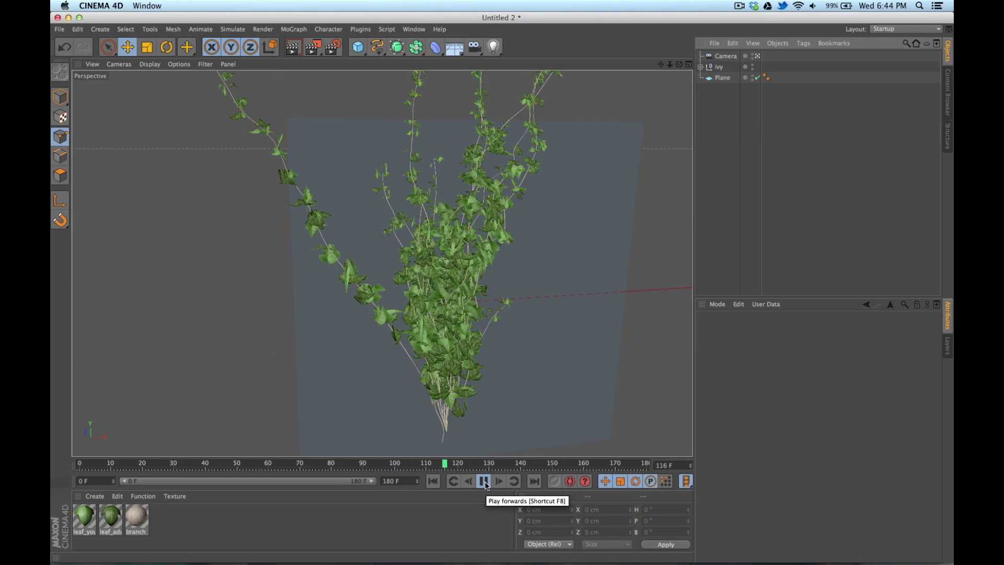
left_click(483, 481)
Step: Start a new empty project and add a Plane primitive
left_click(59, 28)
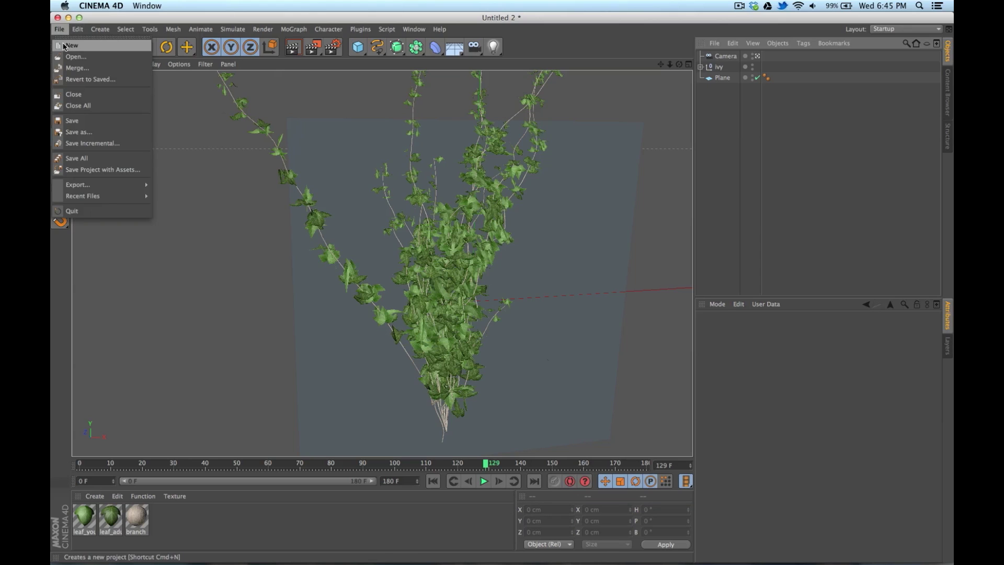
left_click(63, 46)
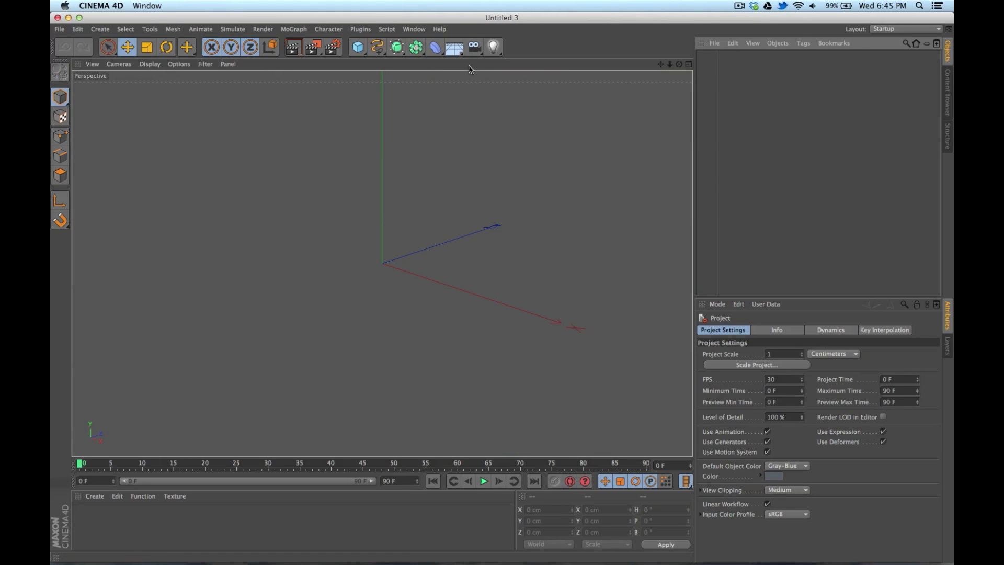
left_click(358, 47)
left_click(442, 85)
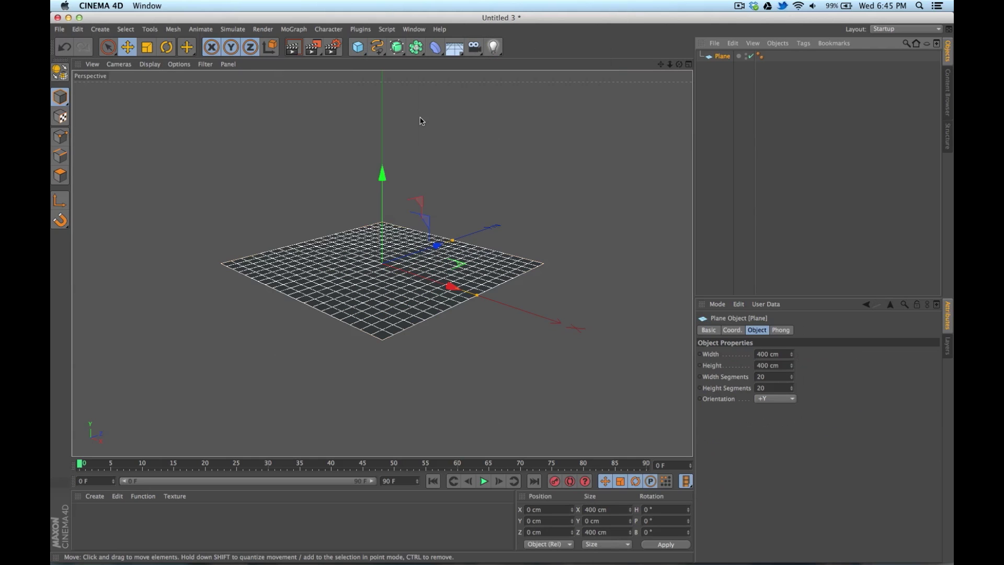
Step: Rotate the plane 90° on pitch to stand it upright, then orbit to face it
key("r")
left_click_drag(369, 217, 333, 342)
key("e")
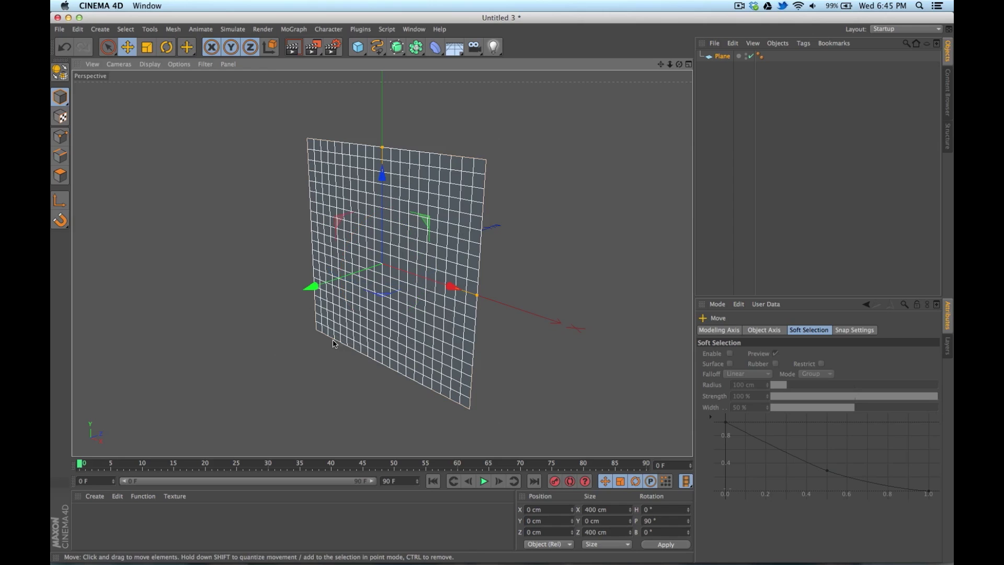
left_click_drag(335, 343, 380, 315, "alt")
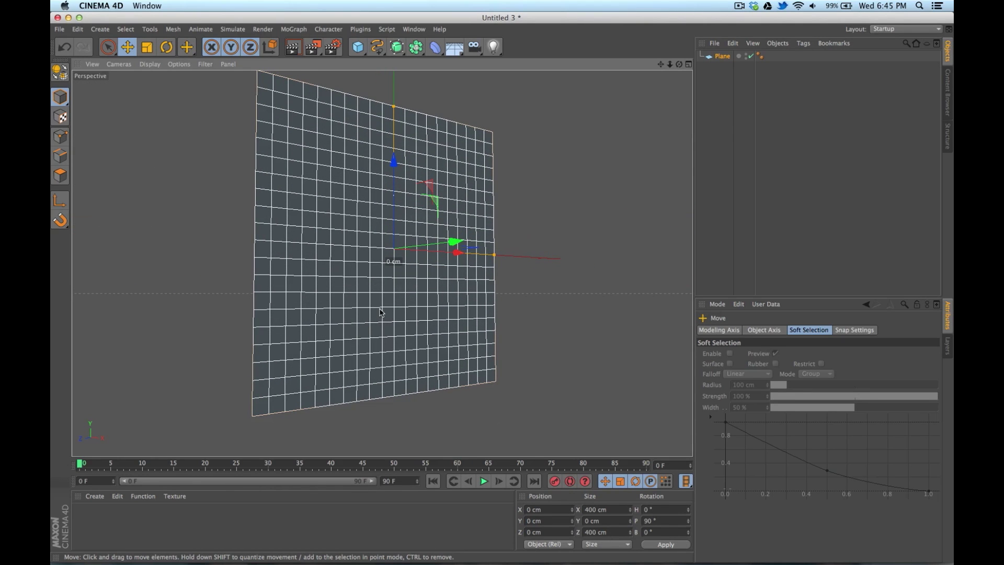
left_click(360, 29)
Step: Add an Ivy Grower and float its settings window further left
left_click(371, 107)
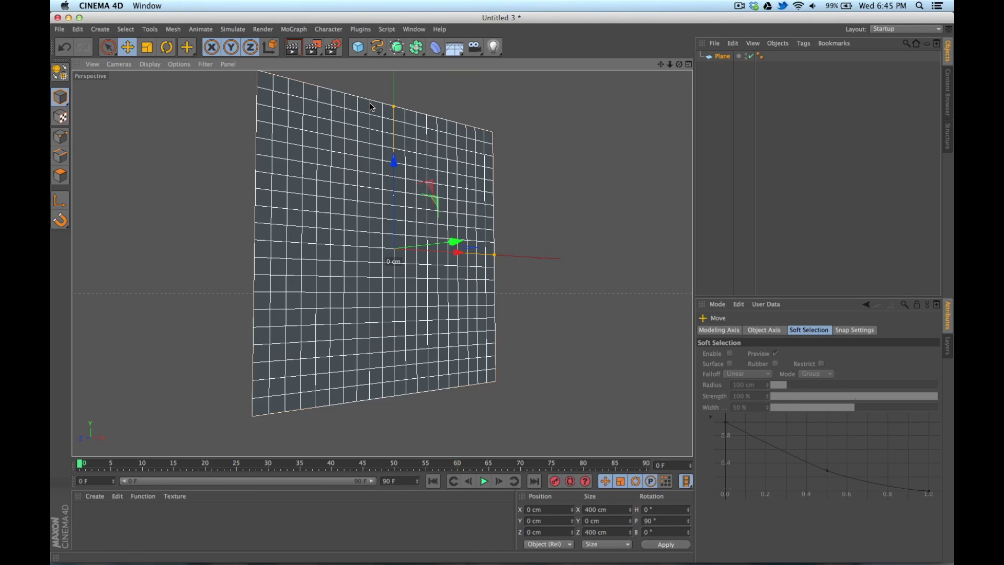
left_click(936, 304)
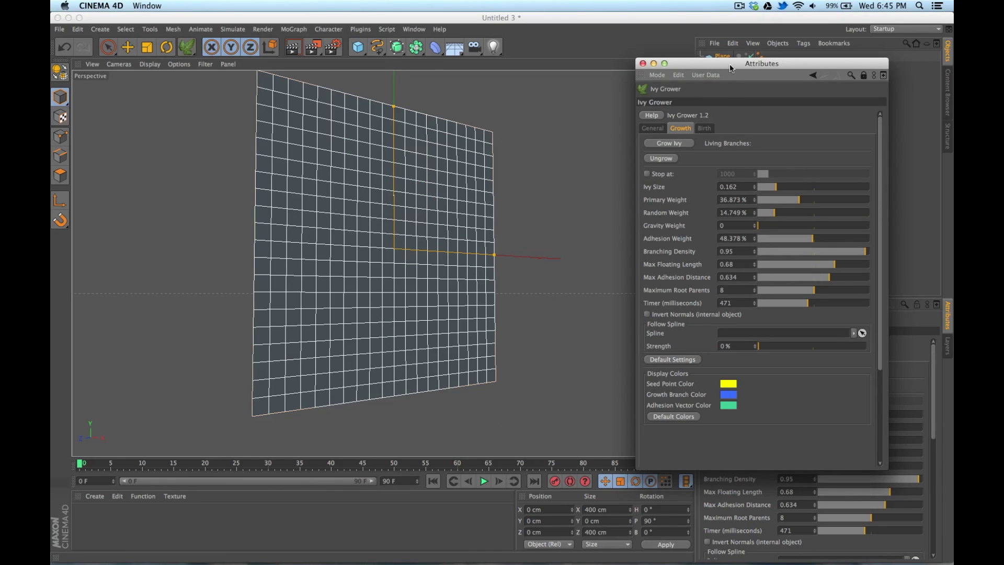
left_click_drag(730, 64, 691, 61)
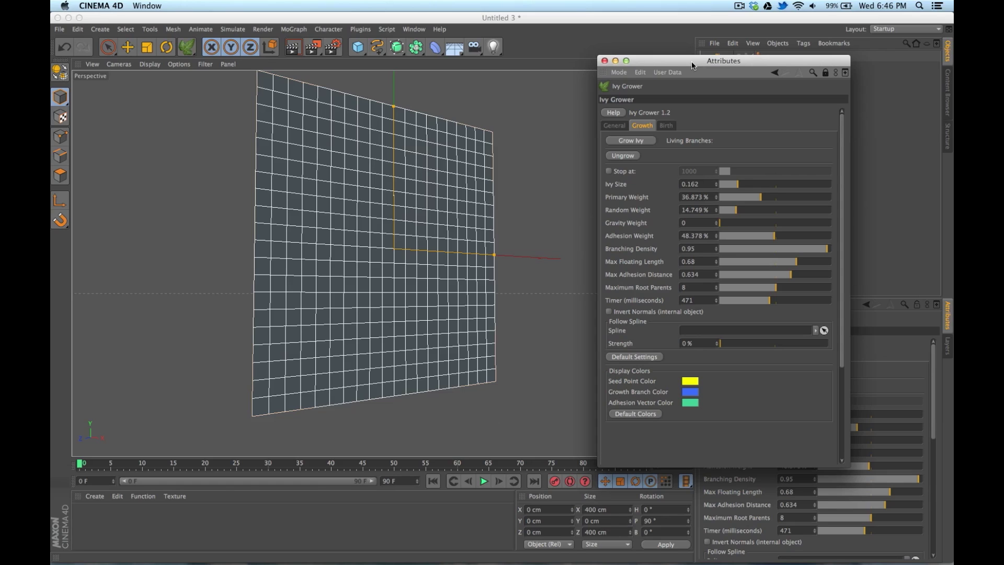
Step: Seed the ivy near the plane's bottom, then grow the vine branches and stop growing
left_click(376, 361)
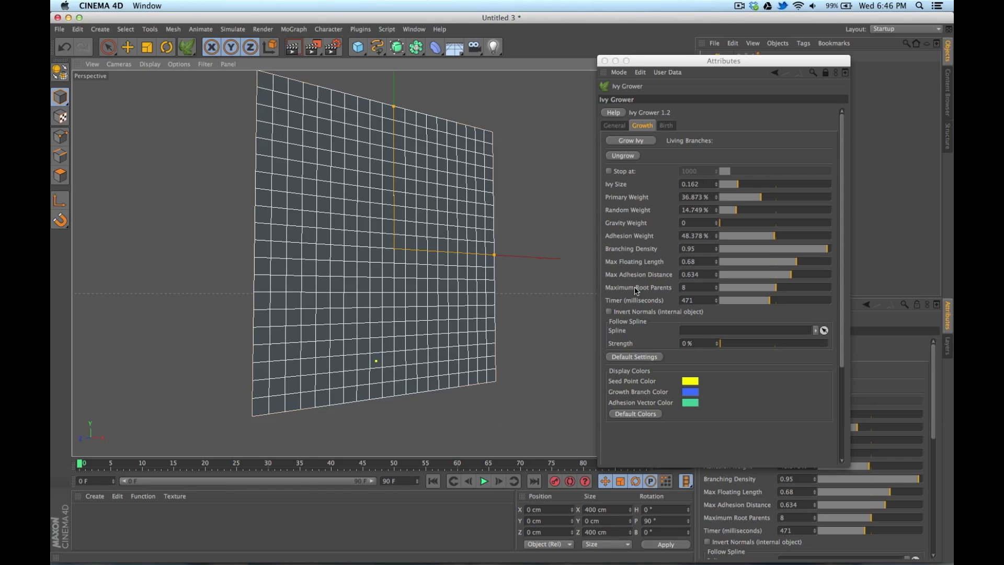
left_click(625, 141)
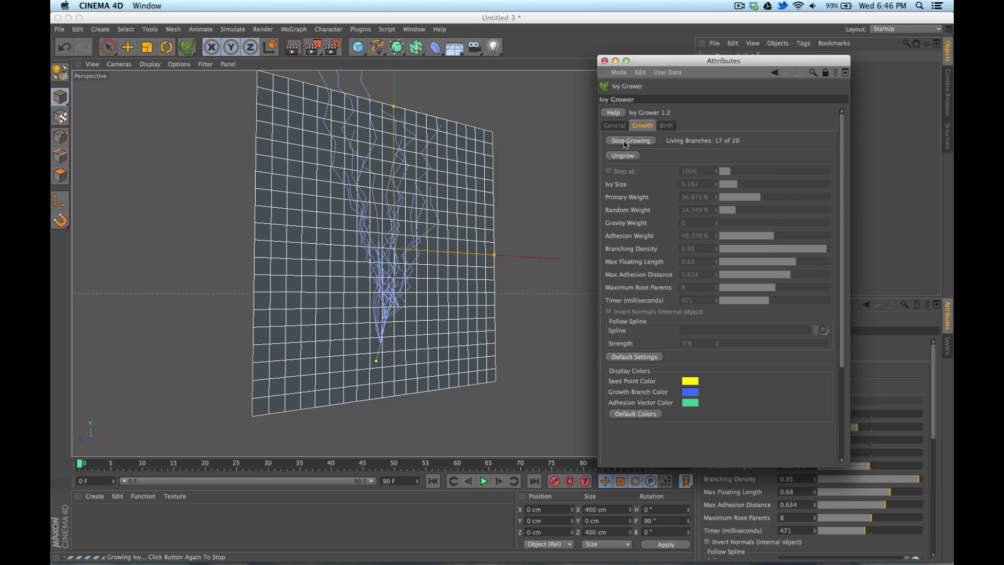
left_click(625, 141)
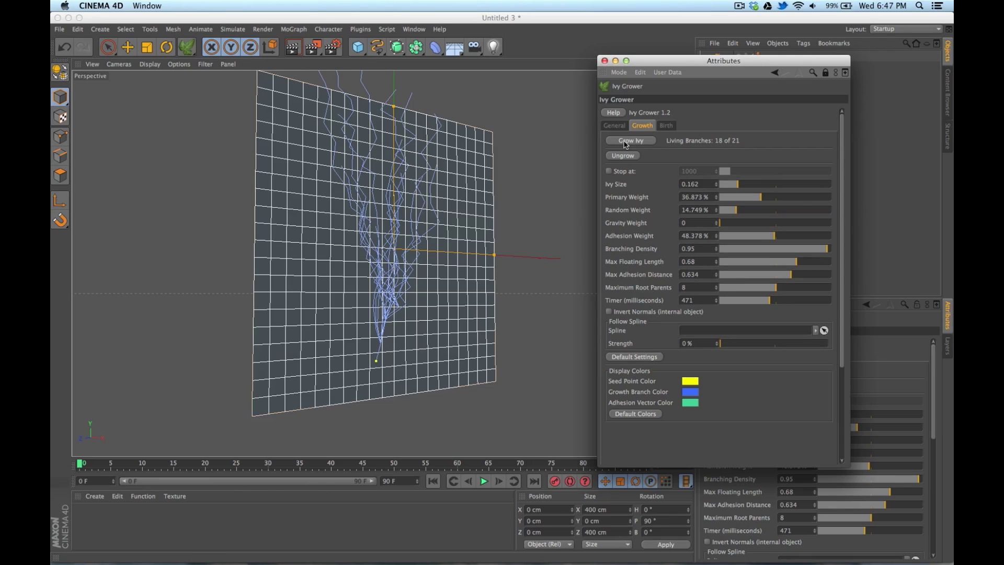
left_click(667, 126)
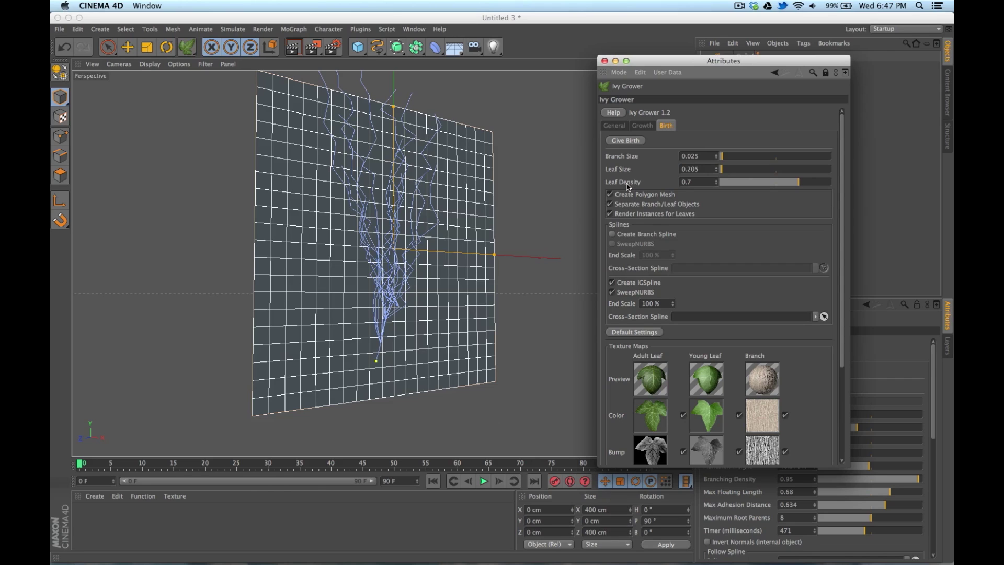
Step: Enable Create Polygon Mesh on the Ivy Grower's Birth tab
left_click(618, 195)
double_click(620, 198)
left_click(620, 198)
left_click(632, 196)
Step: Set the Adult Leaf bump map to efeu1_Bump.jpg
left_click_drag(842, 299, 846, 394)
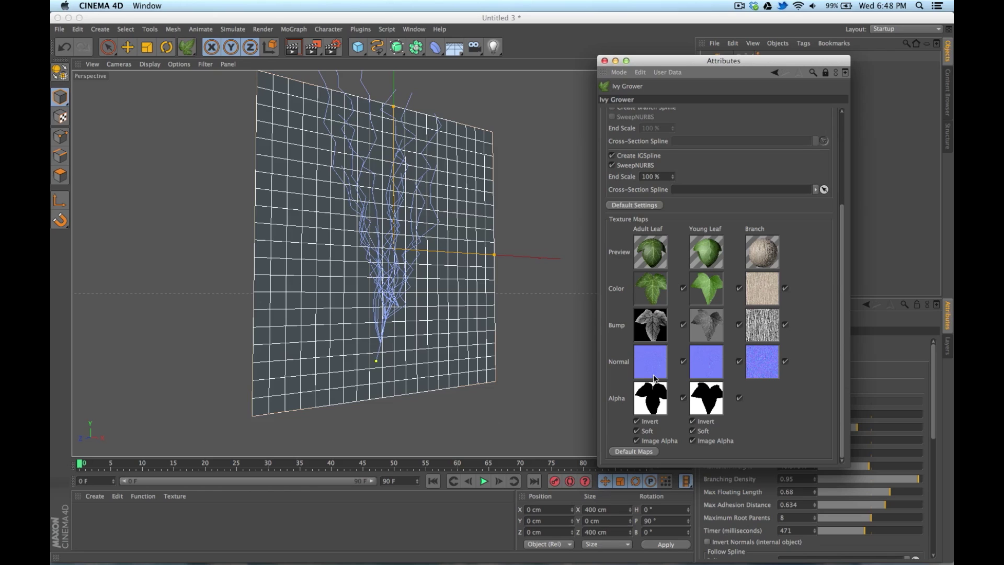
left_click(649, 327)
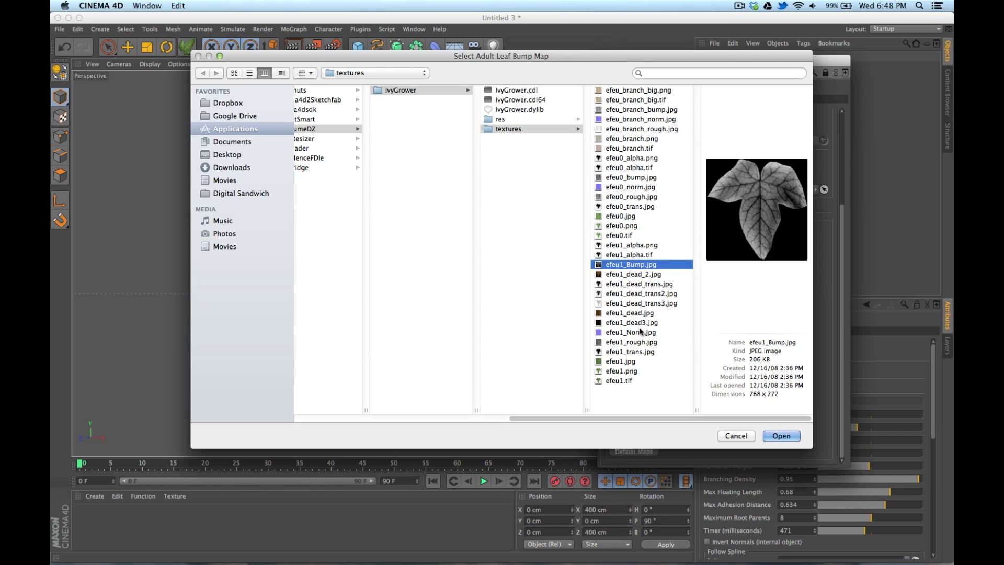
left_click(777, 434)
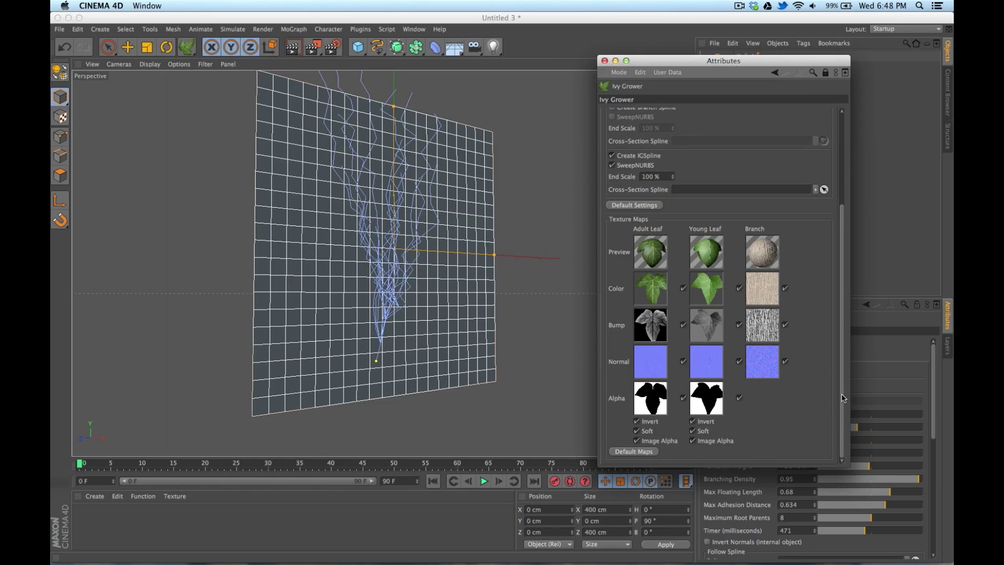
left_click_drag(842, 395, 857, 277)
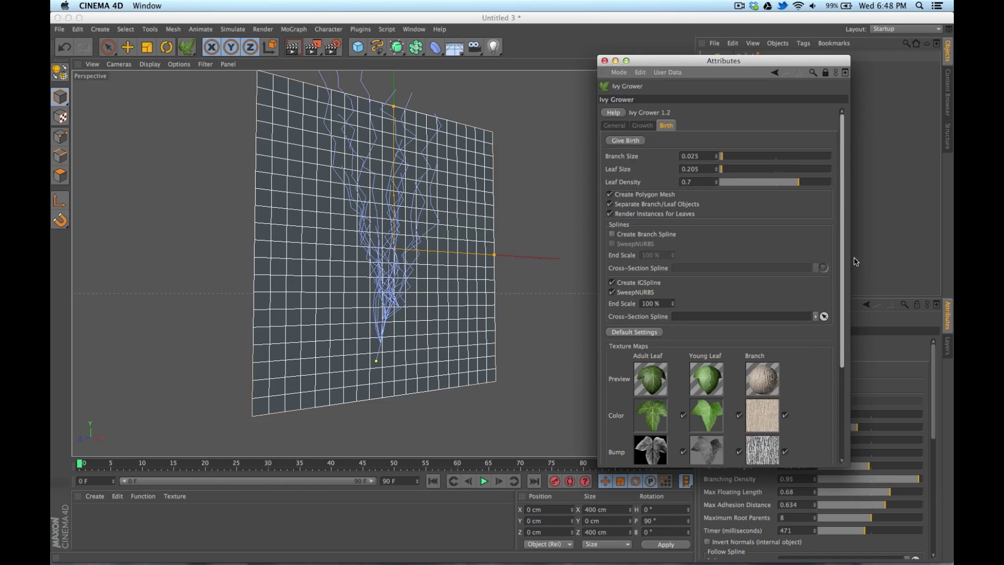
Step: Give birth to leaf and branch geometry, then close the floating settings window
left_click(626, 140)
mouse_move(374, 226)
left_mouse_down("alt")
mouse_move(385, 225)
mouse_move(376, 232)
left_mouse_up("alt")
scroll(460, 233, "up", 5)
scroll(453, 321, "up", 1)
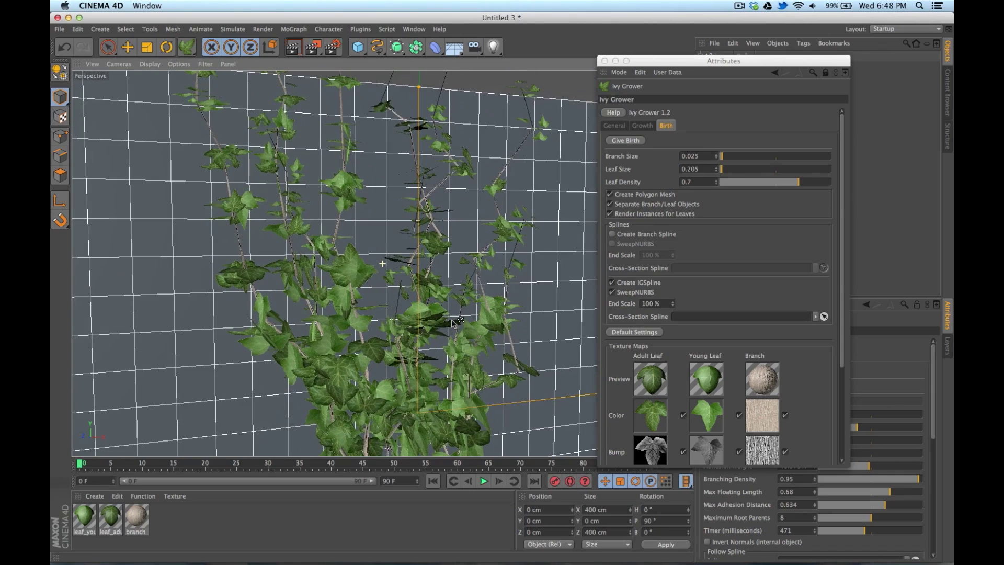
scroll(453, 322, "down", 3)
left_click_drag(453, 321, 417, 258, "alt")
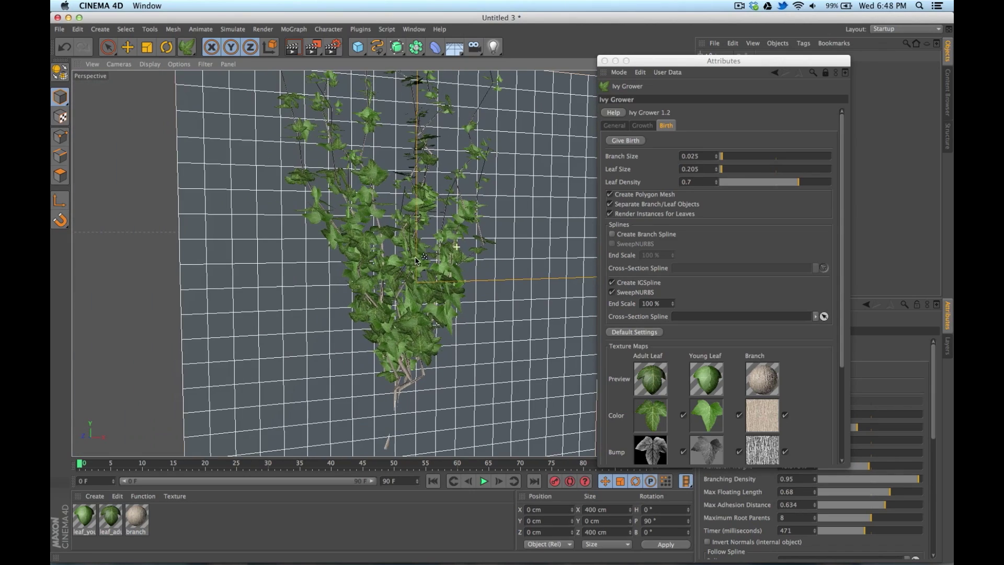
left_click(605, 60)
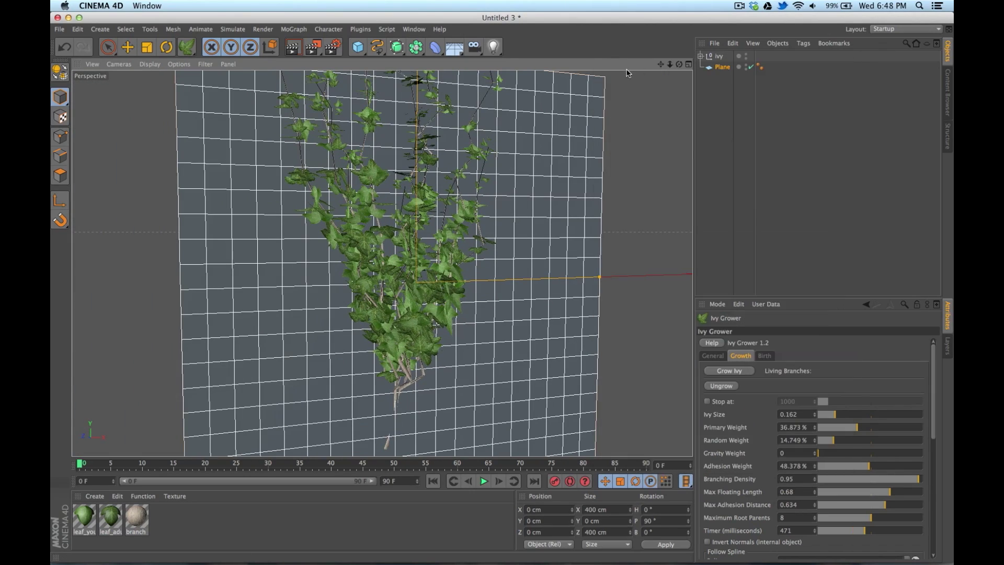
Step: Expand the ivy group and inspect branches, leaf_adult, leaf_young and the adult instances
left_click(701, 56)
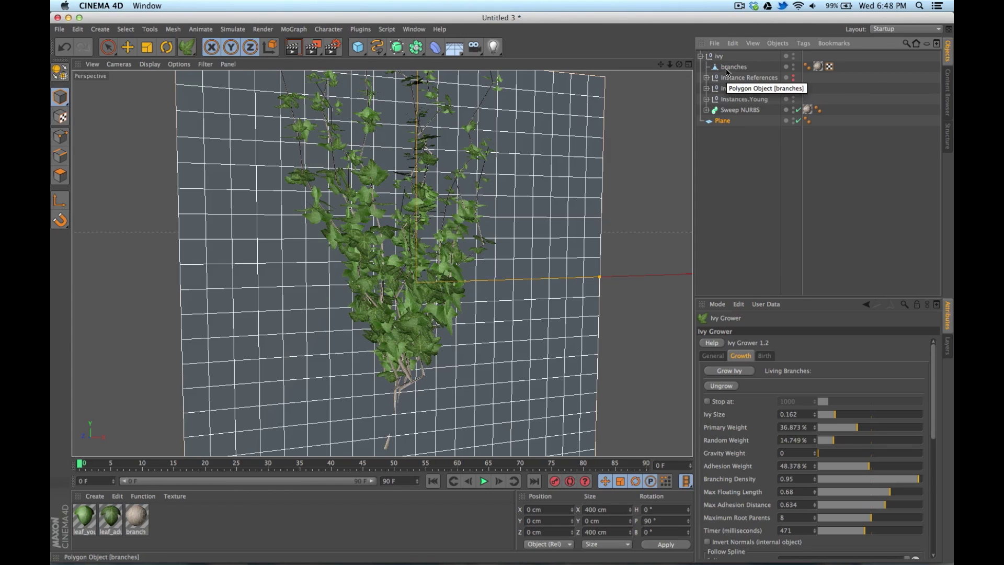
left_click(731, 67)
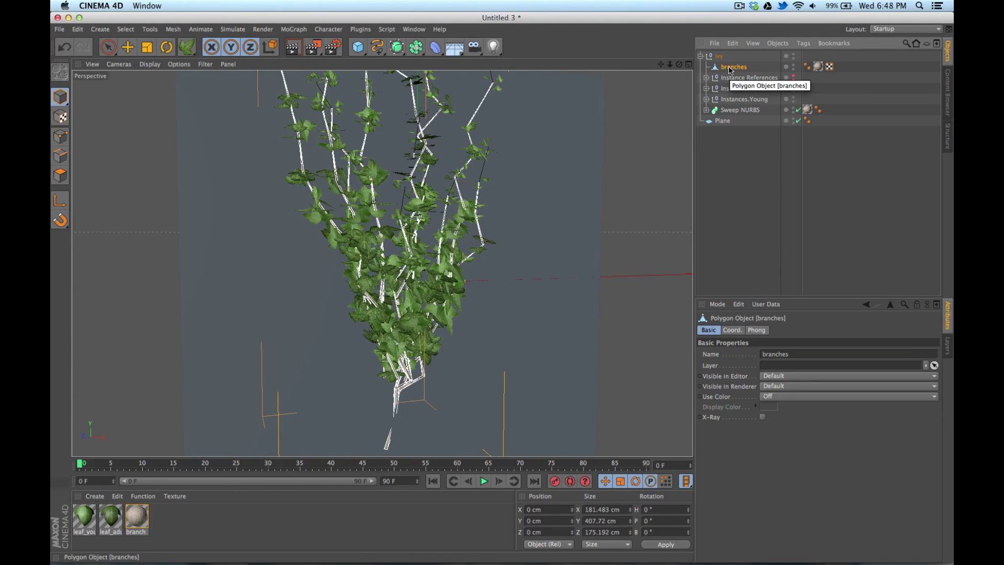
left_click(706, 77)
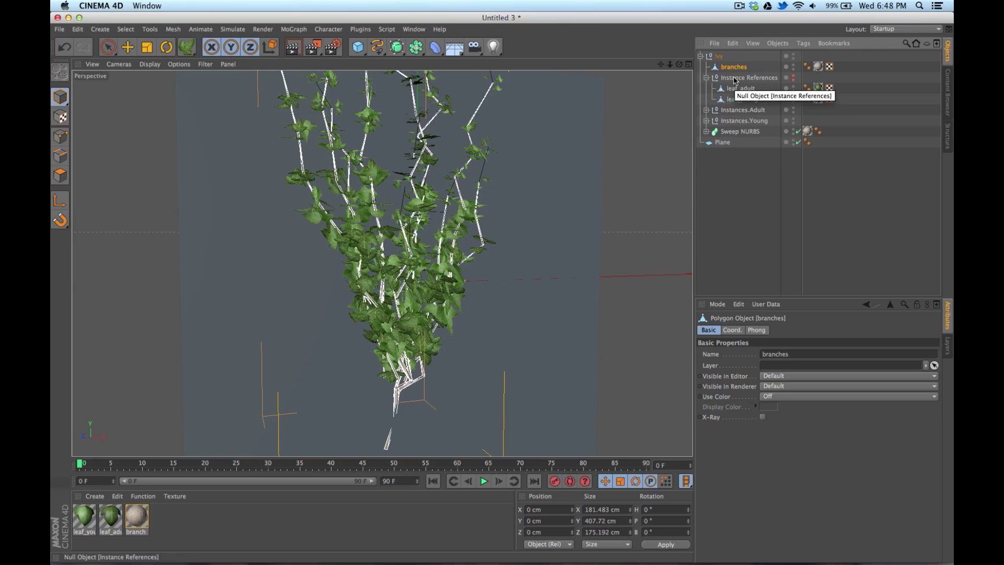
left_click(739, 88)
left_click(739, 99)
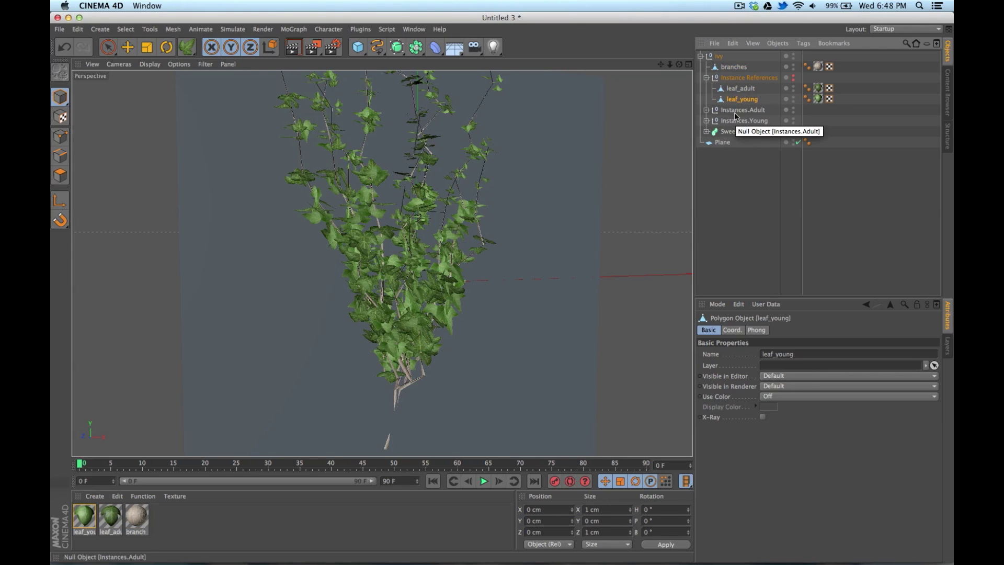
left_click(706, 110)
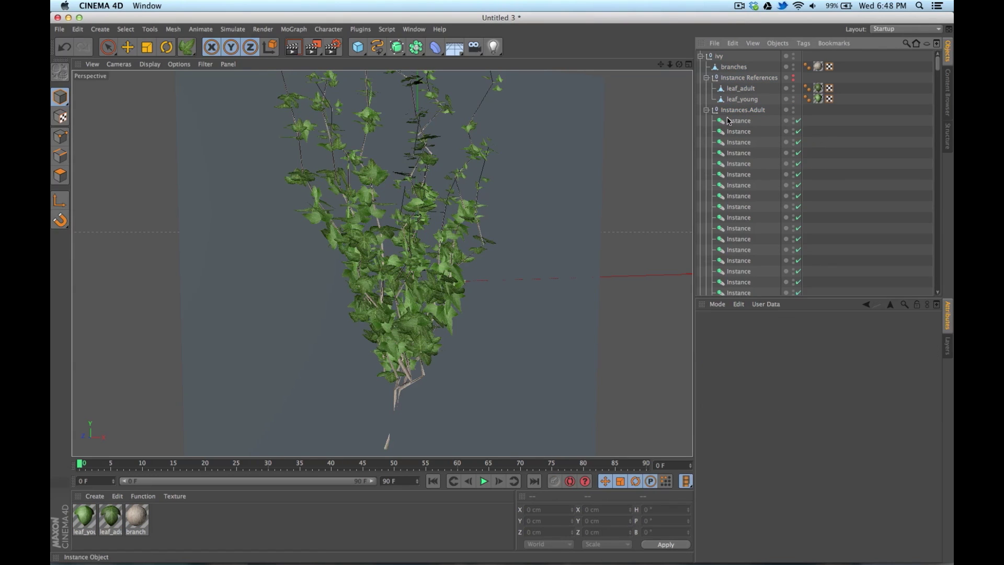
left_click(729, 121)
left_click(706, 110)
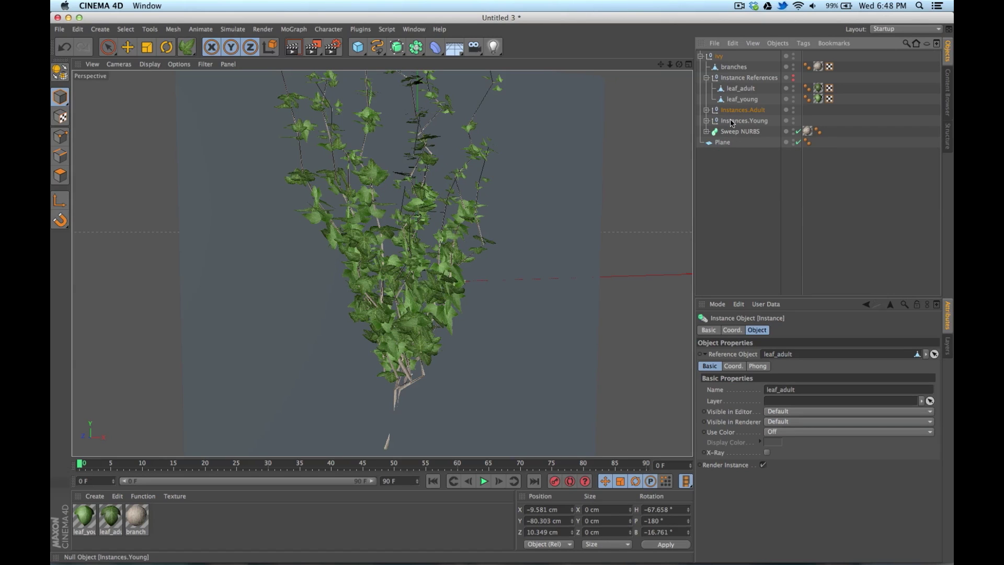
Step: Expand Sweep NURBS to reveal IGSpline, then delete the branches mesh
left_click(707, 132)
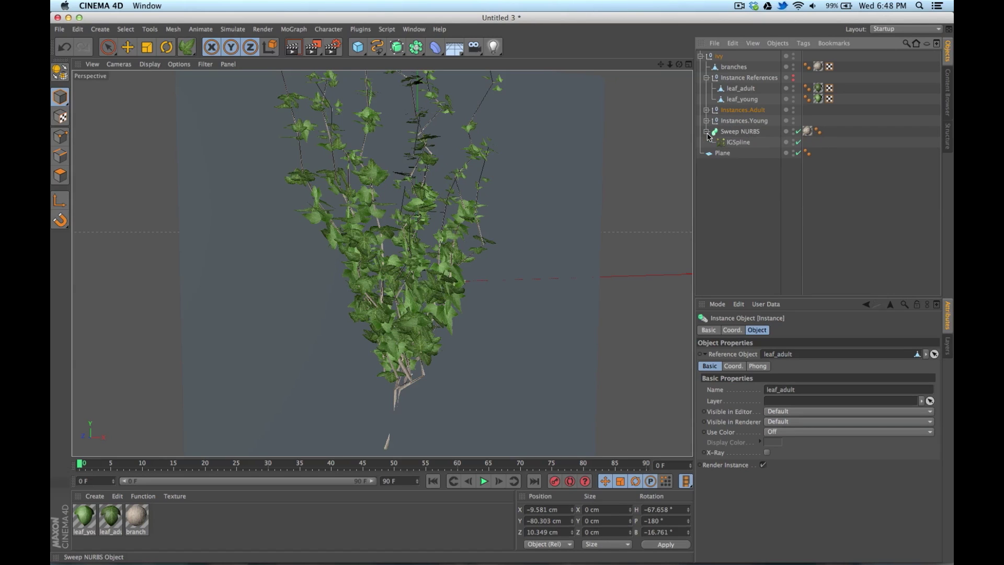
left_click(732, 144)
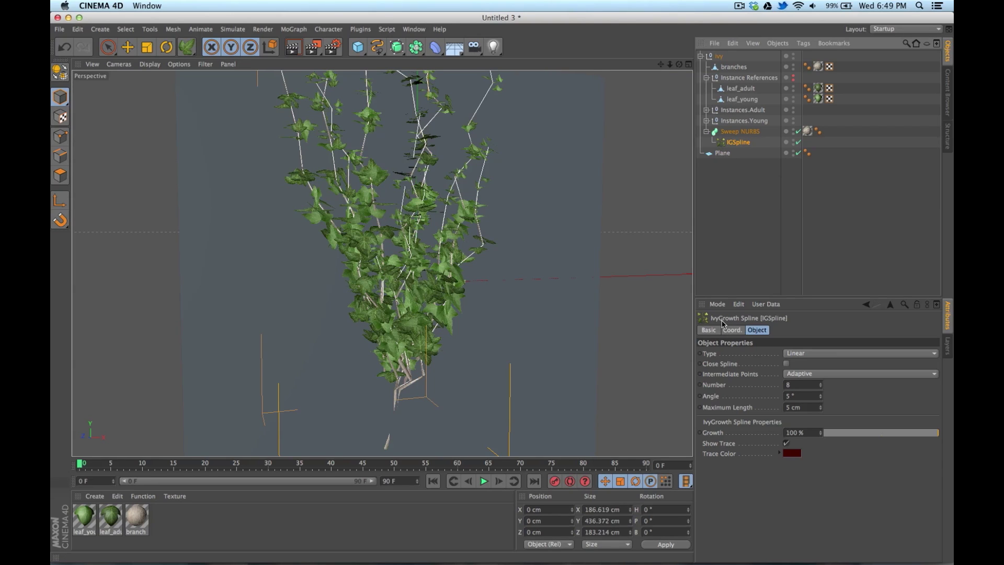
left_click(733, 67)
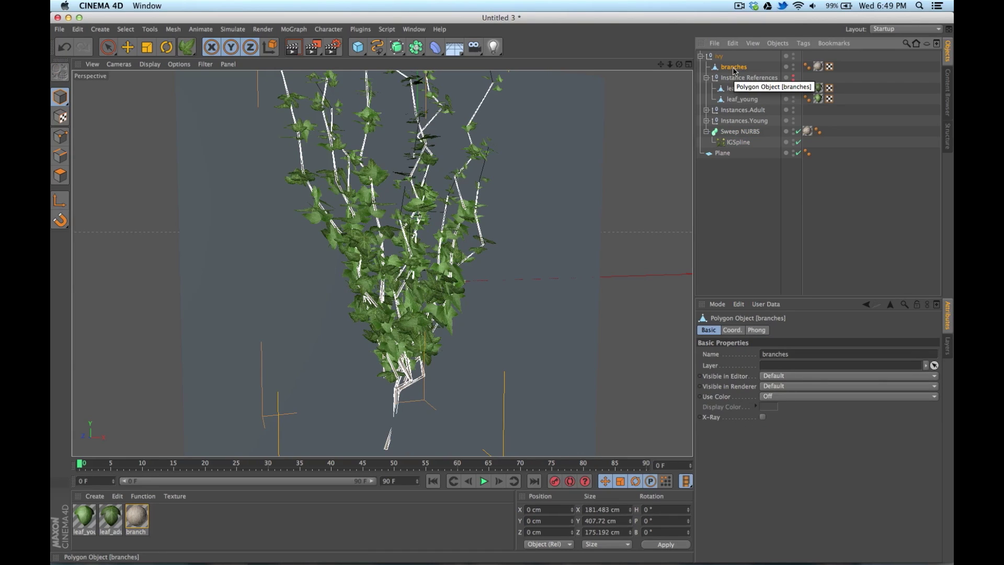
key("Delete")
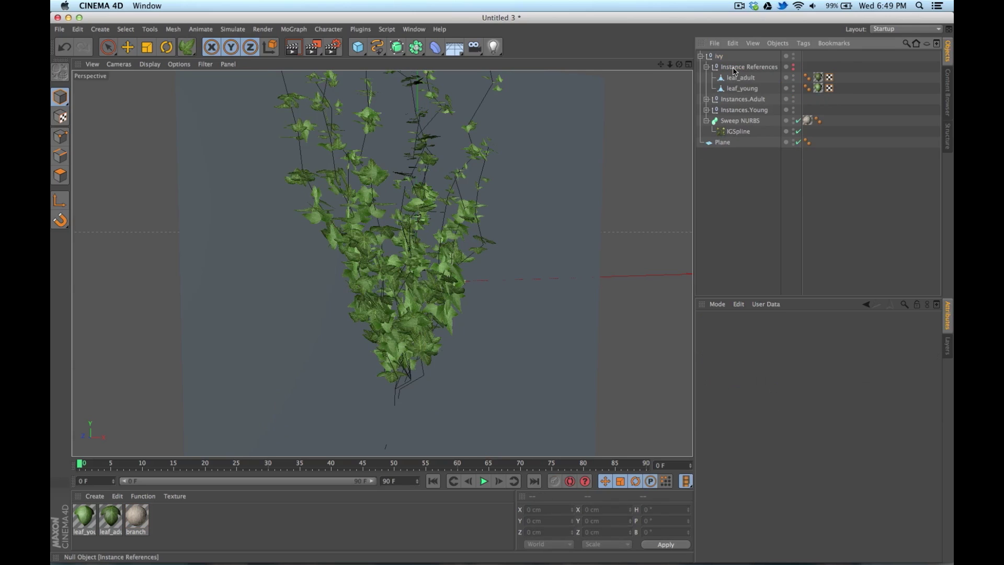
Step: Select IGSpline and hide the adult and young leaf instances while previewing Growth
left_click(732, 131)
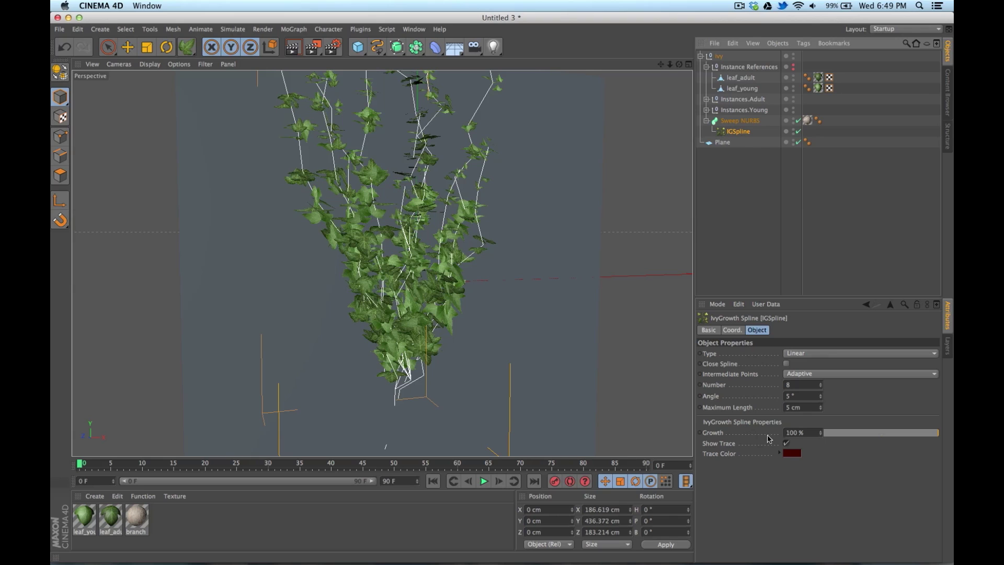
mouse_move(938, 437)
left_mouse_down()
mouse_move(838, 438)
mouse_move(941, 436)
left_mouse_up()
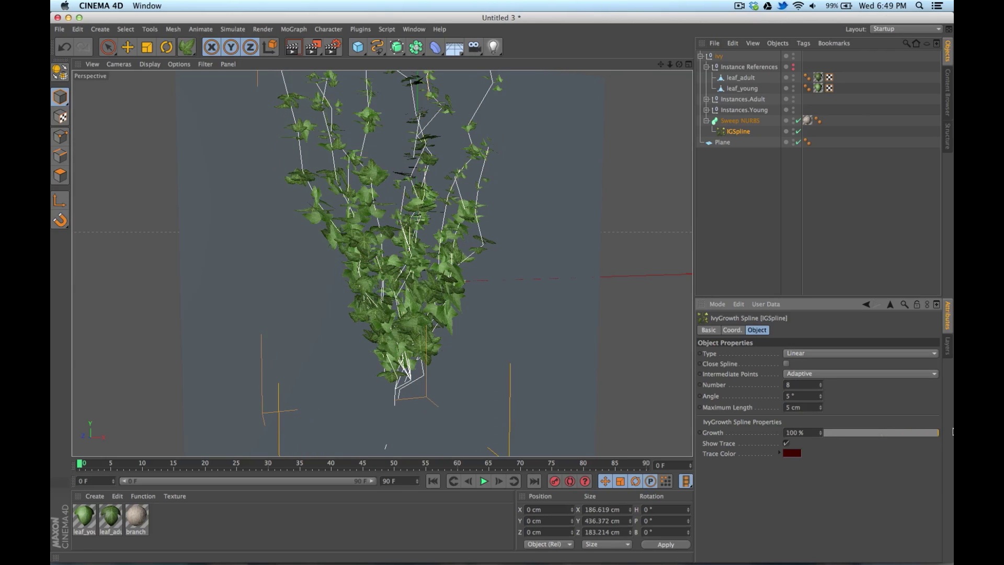
left_click_drag(794, 100, 795, 108)
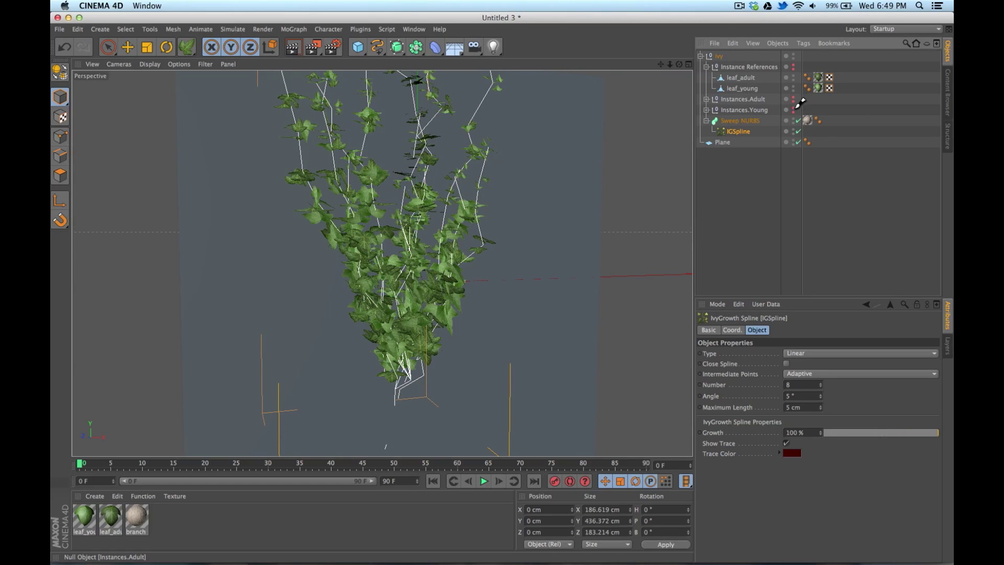
mouse_move(930, 437)
left_mouse_down()
mouse_move(840, 435)
mouse_move(951, 413)
left_mouse_up()
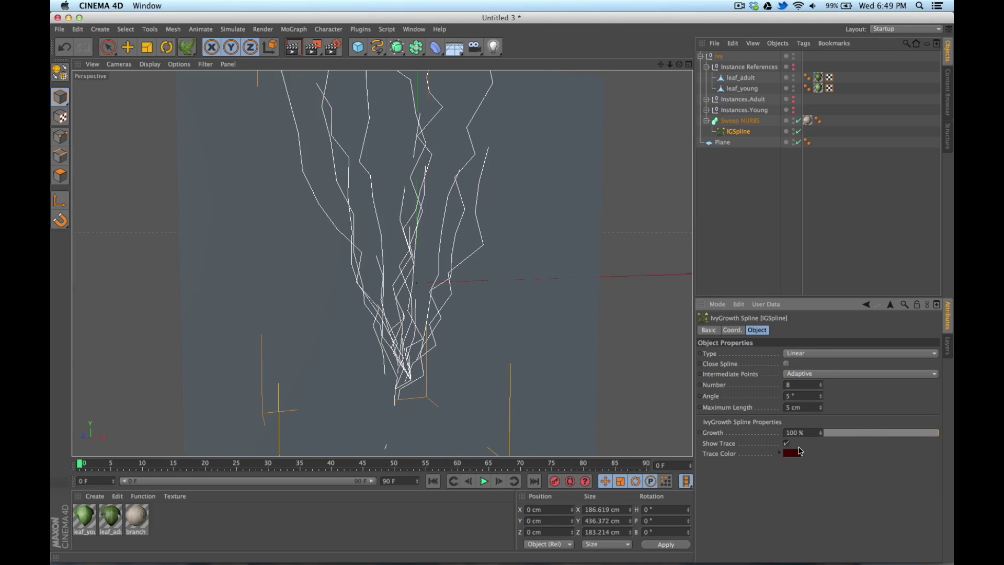
Step: Turn off Show Trace and set the IGSpline type to B-Spline
left_click(786, 444)
left_click_drag(930, 437, 953, 417)
left_click(810, 354)
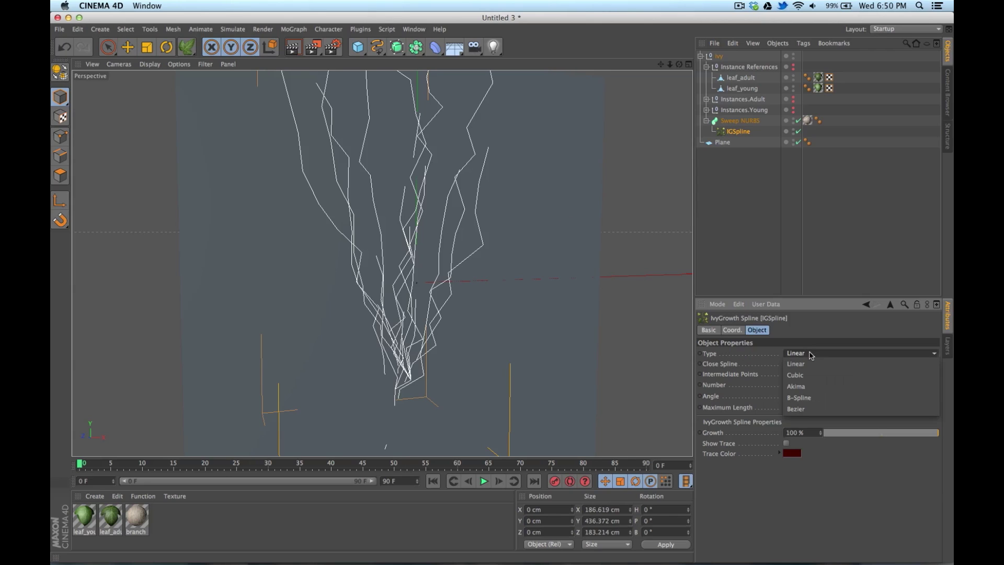
left_click(808, 395)
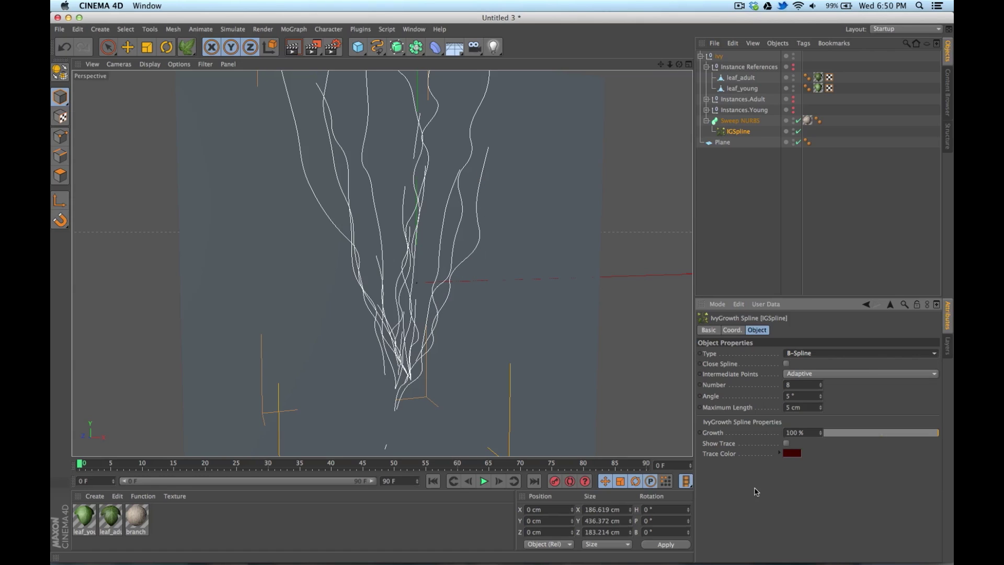
Step: Keyframe IGSpline Growth at 0% on frame 0 and 100% on frame 90, then play it
left_click_drag(910, 433, 816, 433)
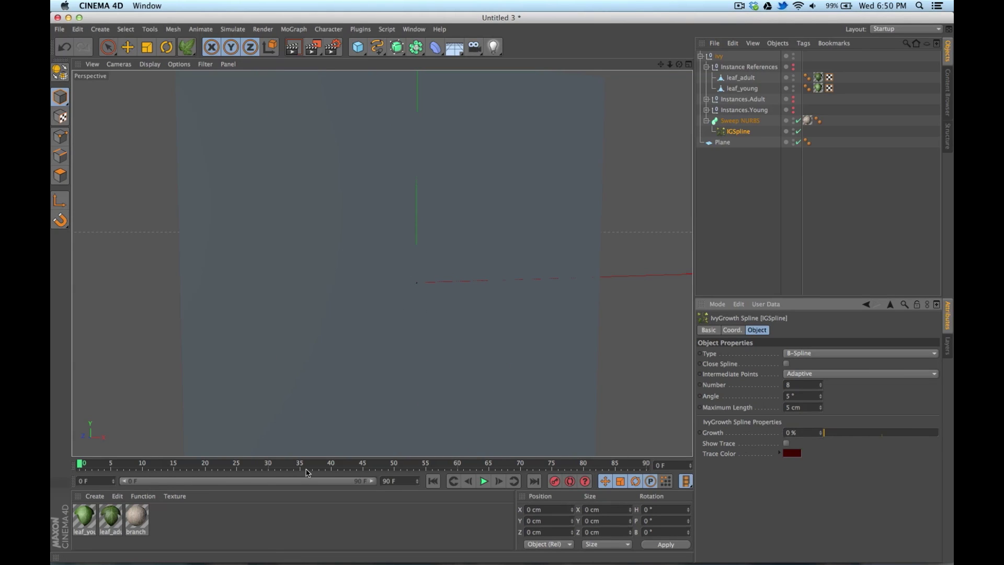
left_click(700, 433, "super")
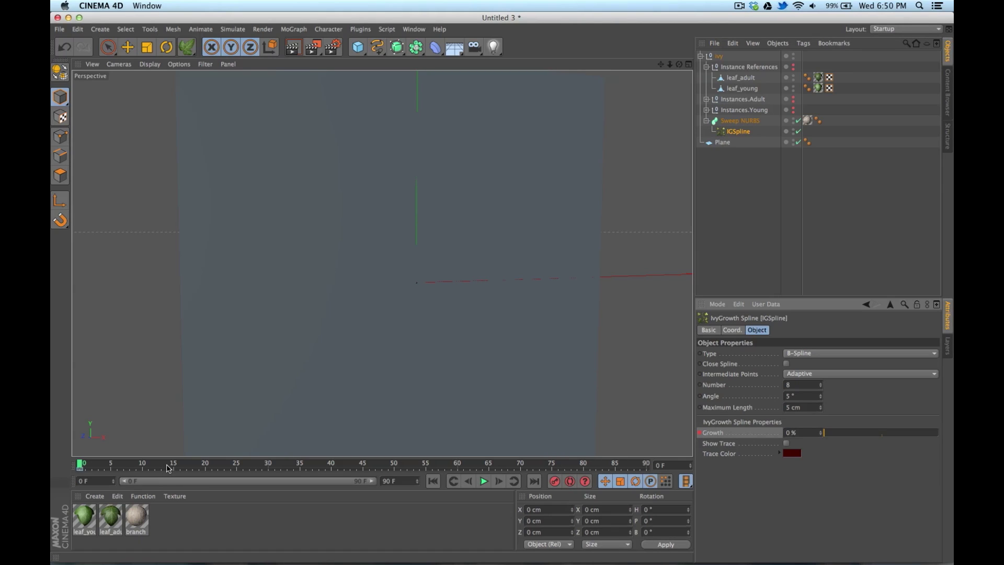
left_click_drag(584, 465, 655, 473)
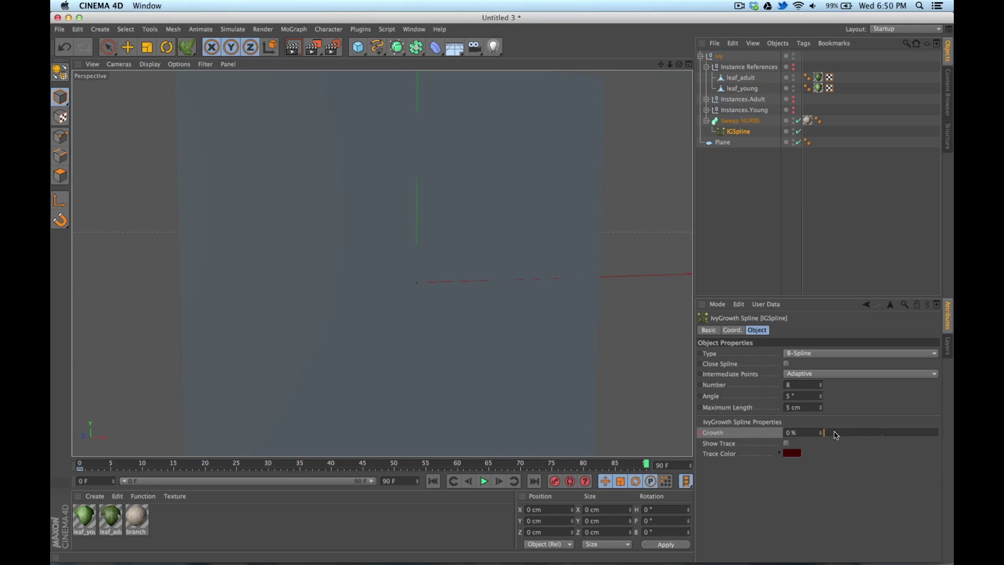
left_click_drag(836, 436, 938, 433)
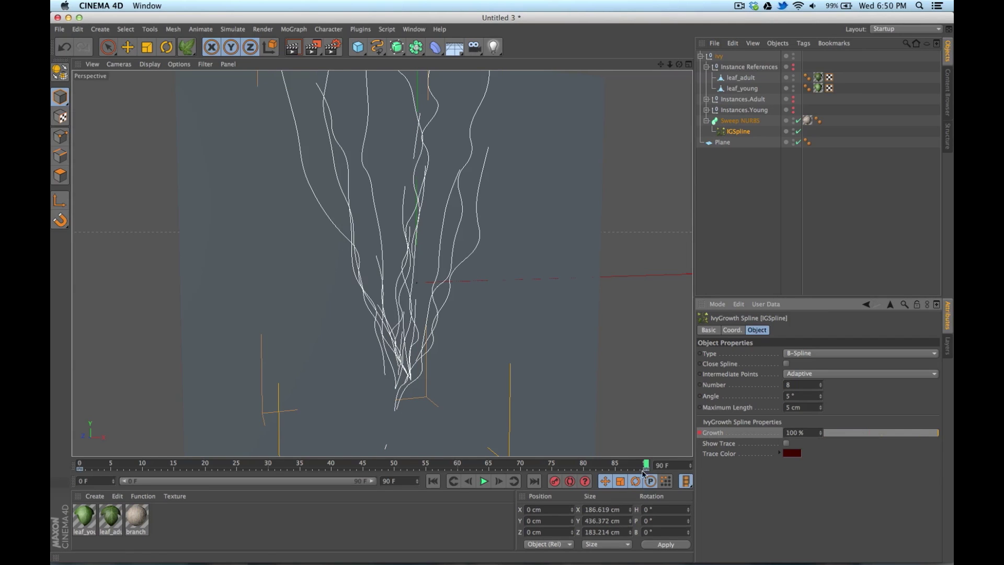
left_click(483, 481)
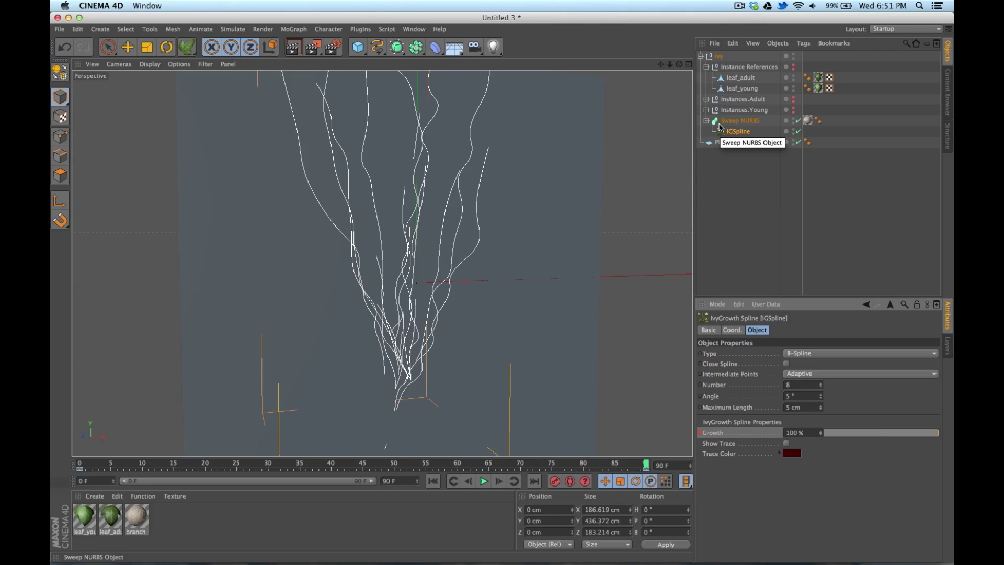
left_click(381, 49)
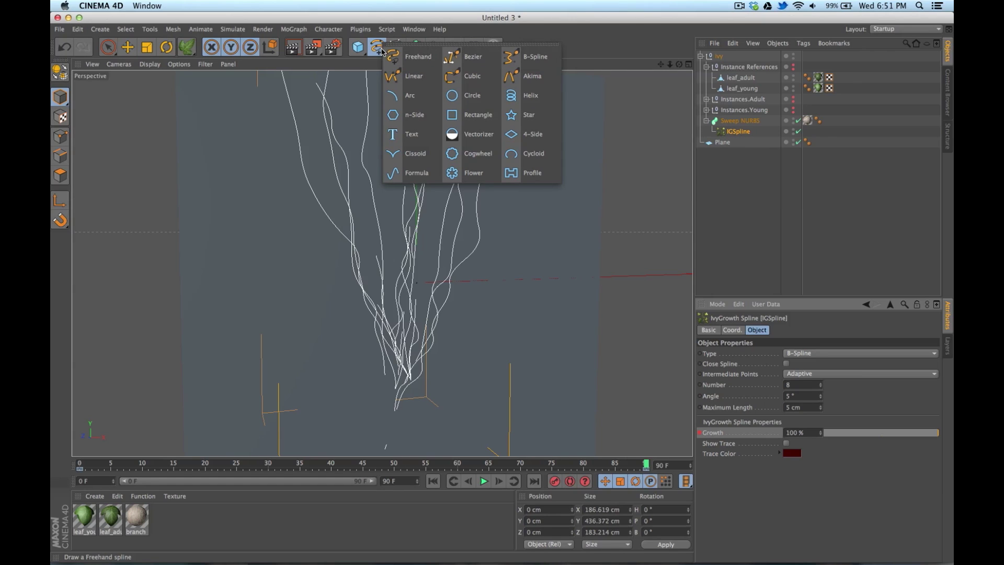
Step: Add a Circle as the Sweep NURBS profile with radius 0.5 cm and play back the stems
left_click(470, 95)
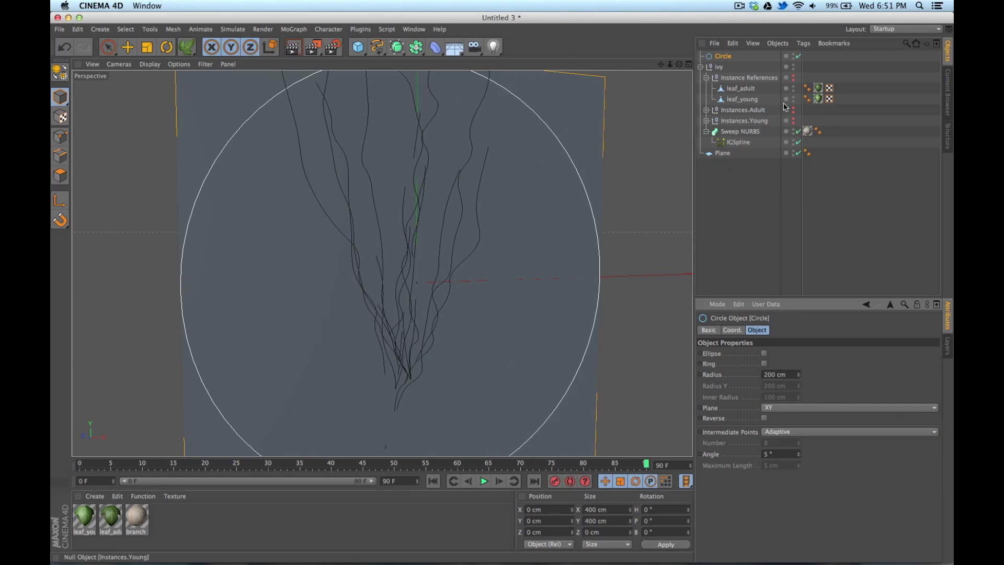
left_click_drag(723, 56, 731, 137)
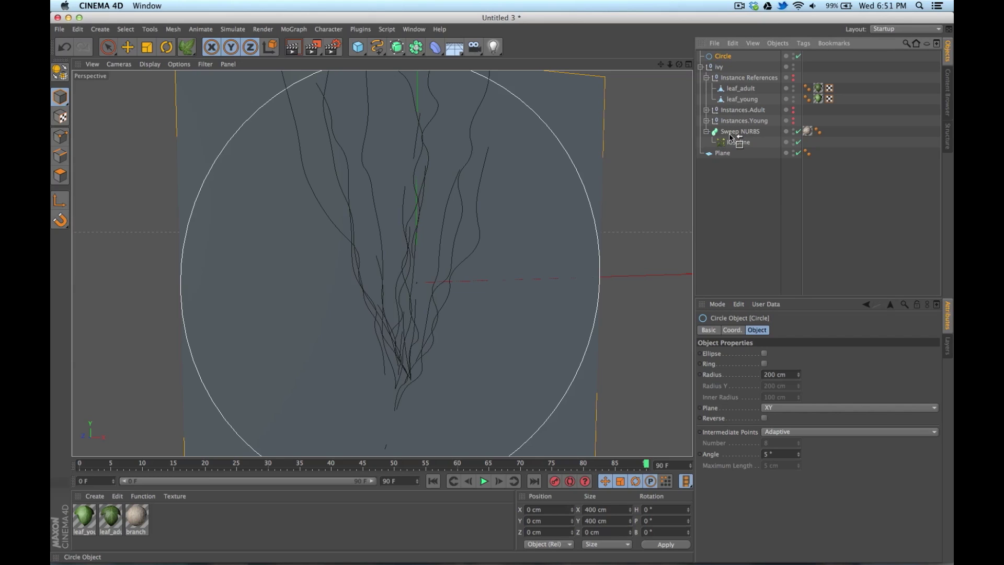
left_click_drag(731, 137, 731, 137)
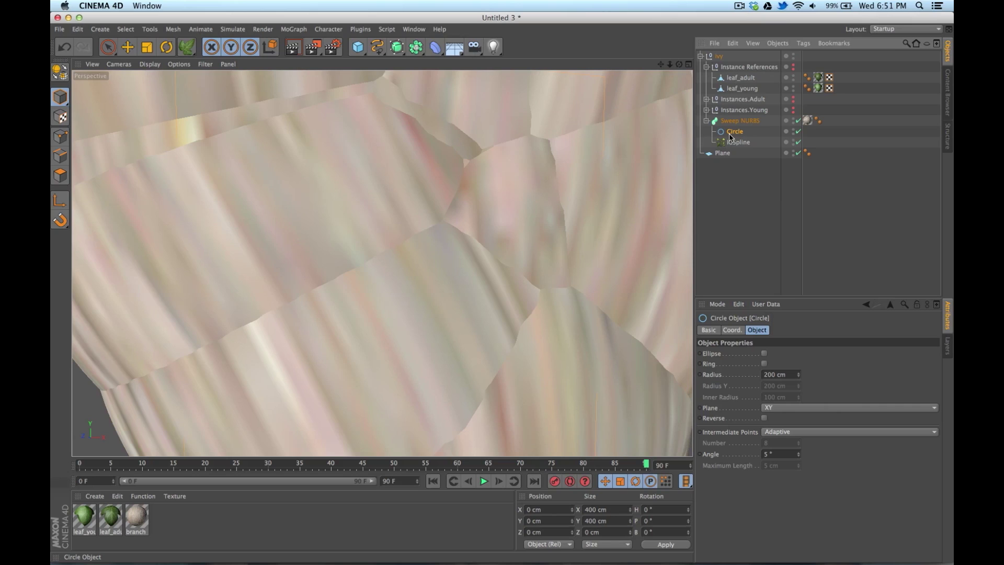
left_click(787, 375)
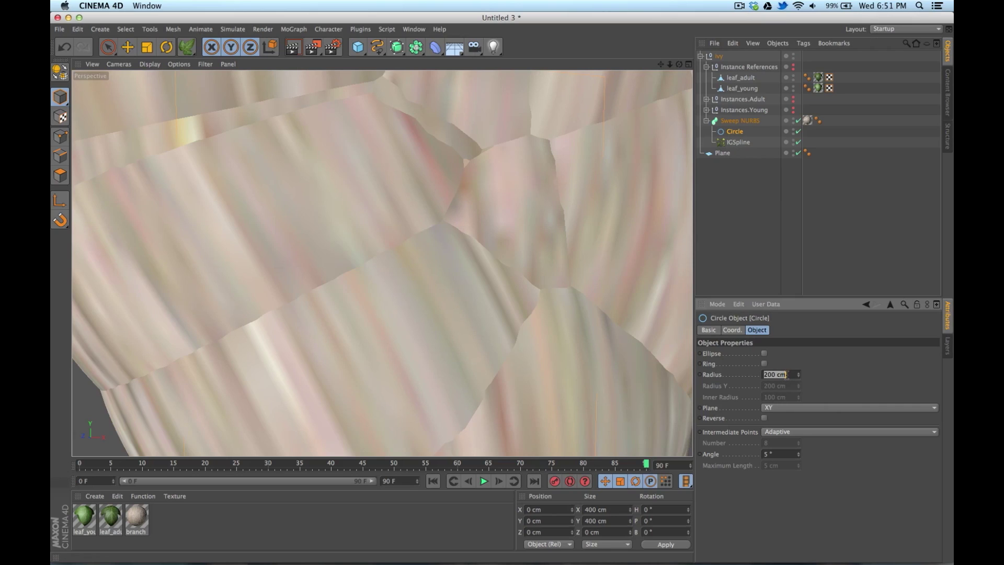
type("0.5")
key("Return")
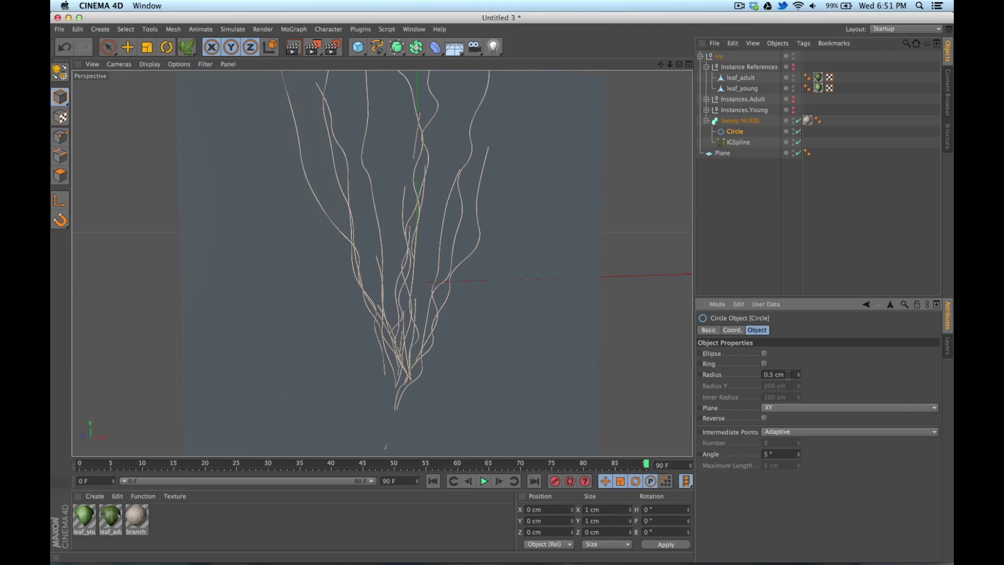
left_click(484, 481)
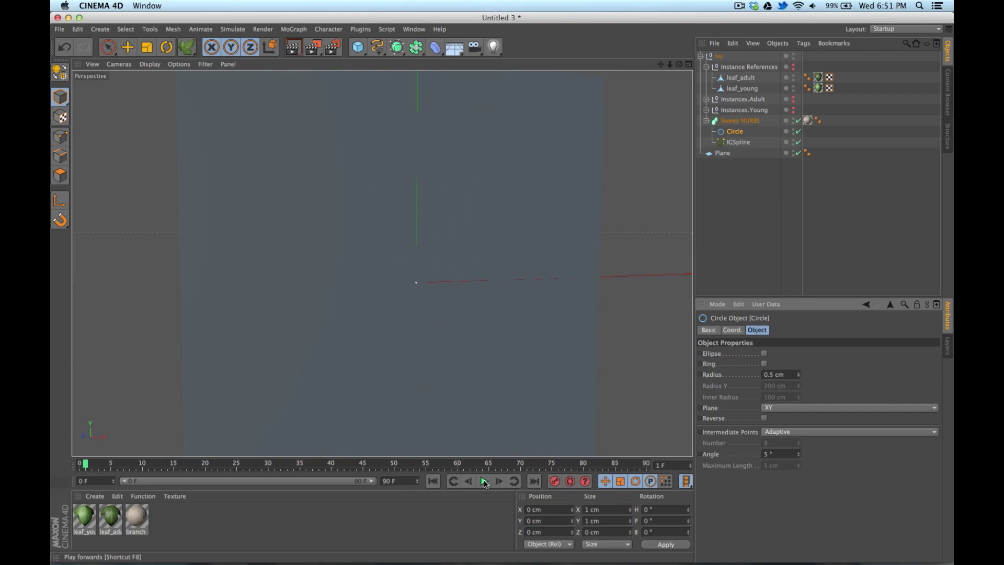
Step: At frame 90, unhide the young and adult leaf instances, replay, and expand Instances.Adult
left_click(534, 482)
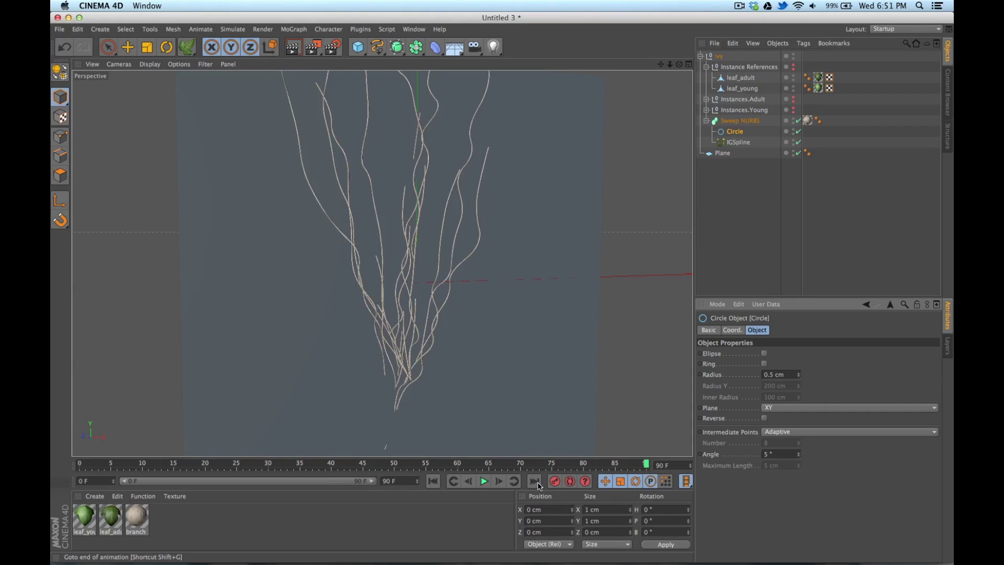
left_click(793, 108)
left_click(793, 97)
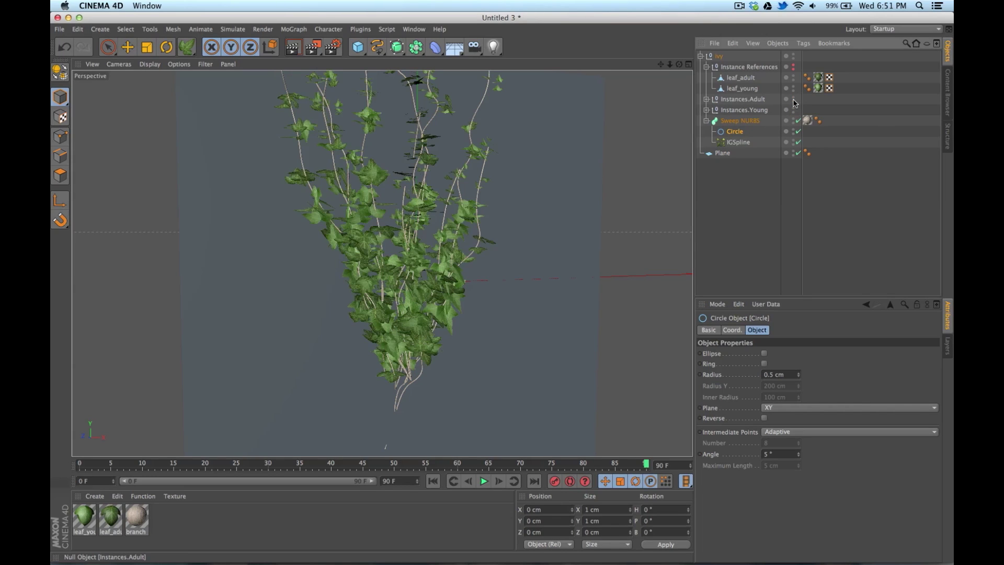
left_click(484, 481)
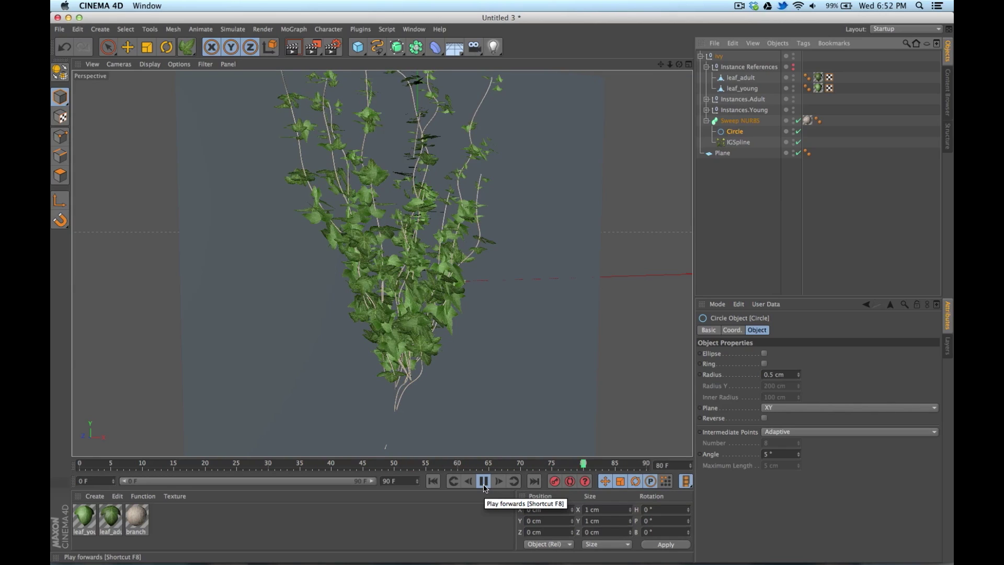
left_click(484, 481)
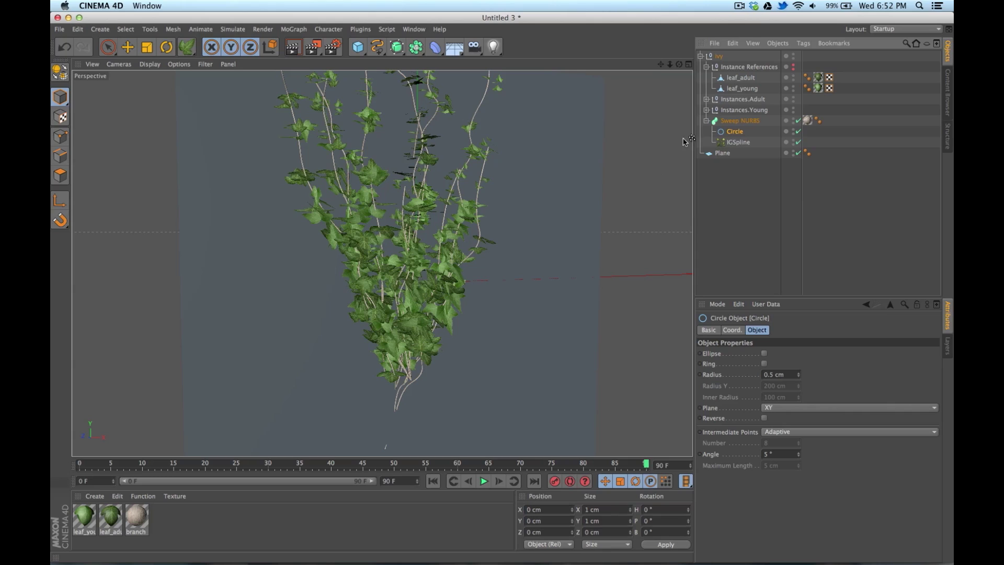
left_click(706, 99)
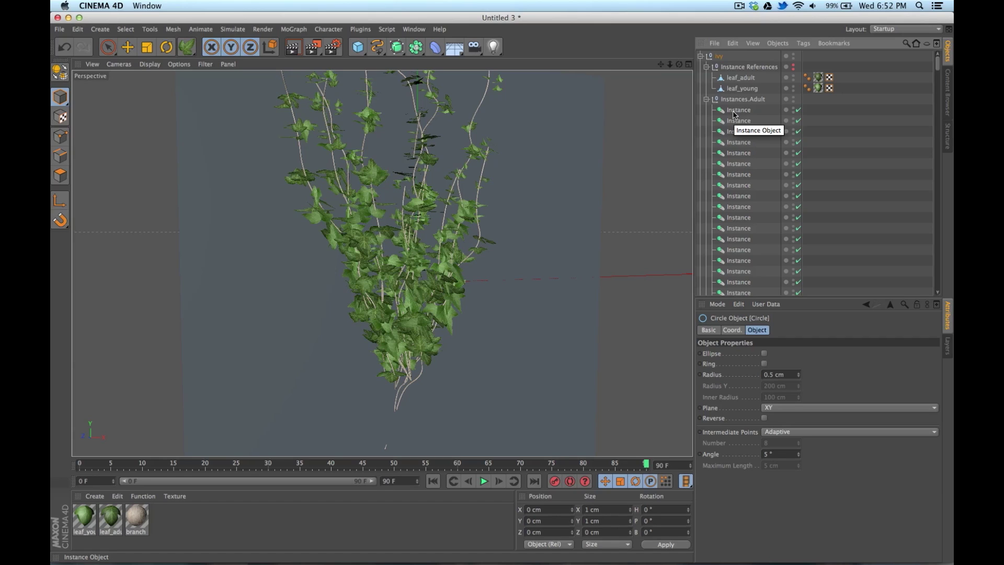
Step: Add a Fracture object, move all adult leaf instances into it, and enable it
left_click(294, 29)
left_click(309, 132)
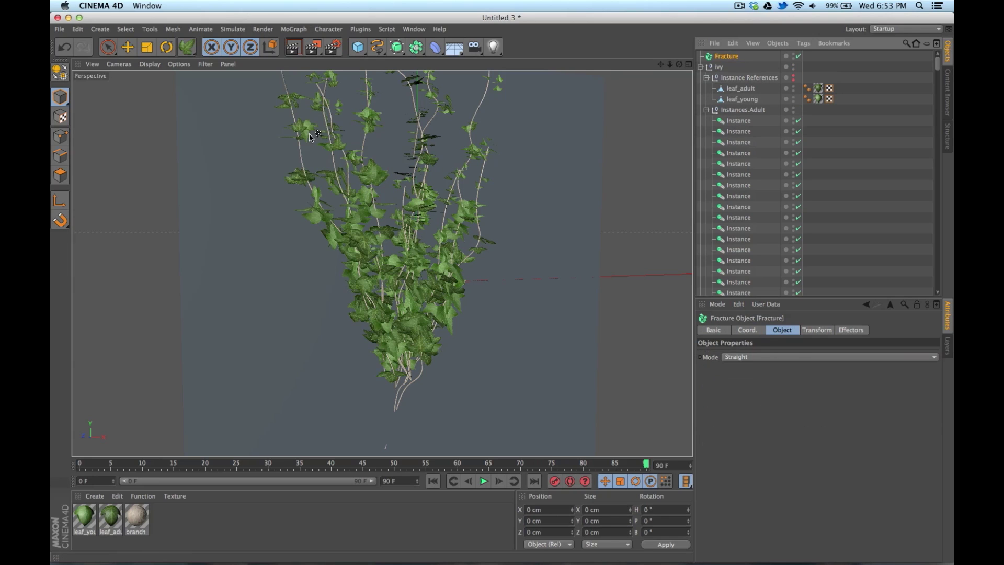
left_click(734, 122)
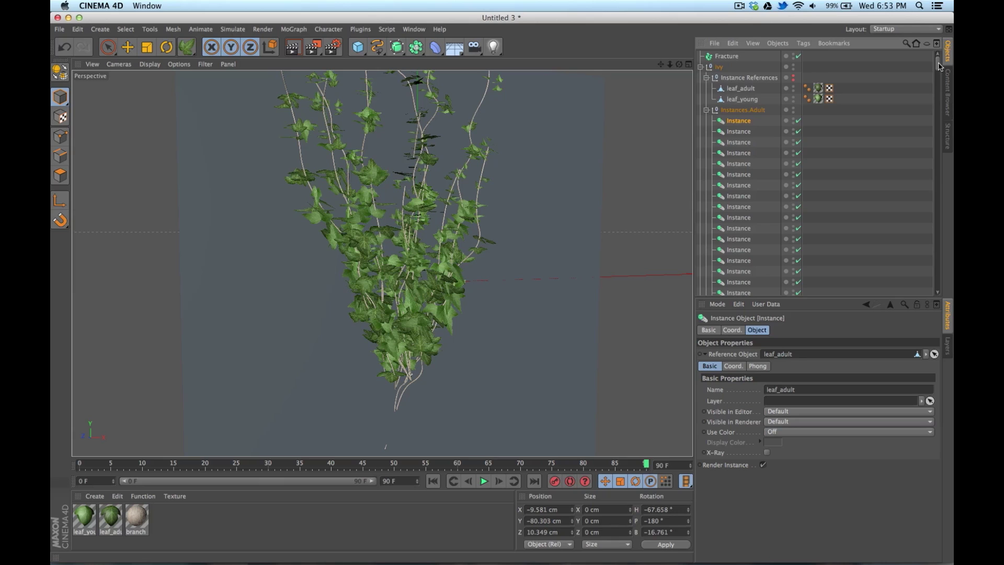
mouse_move(937, 66)
left_mouse_down()
mouse_move(938, 282)
mouse_move(937, 62)
left_mouse_up()
left_click(738, 237, "shift")
left_click_drag(745, 124, 725, 60)
left_click(725, 57)
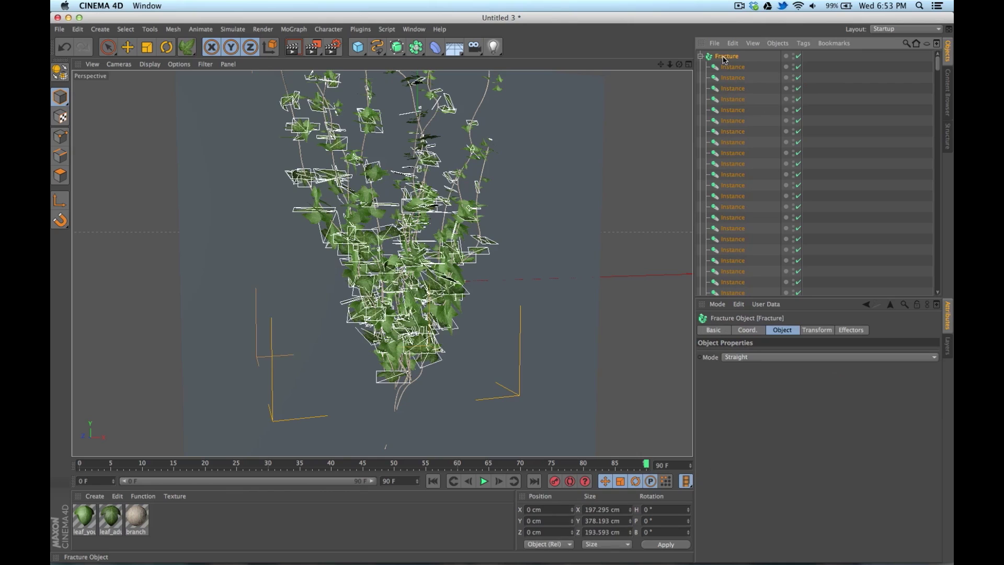
left_click(799, 57)
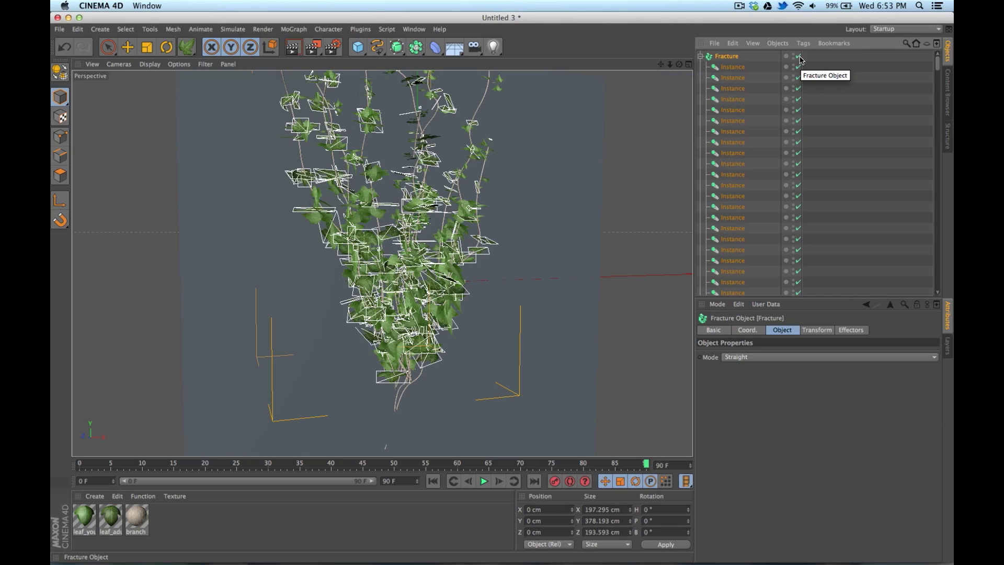
Step: Set Fracture mode to Explode Segments & Connect and rename it 'Instances Adult'
left_click(734, 358)
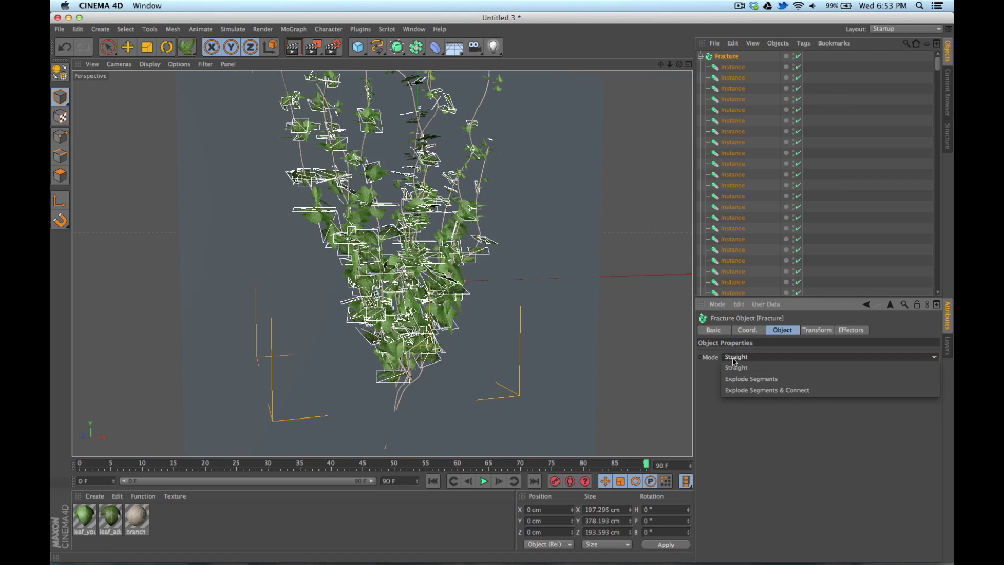
left_click(743, 391)
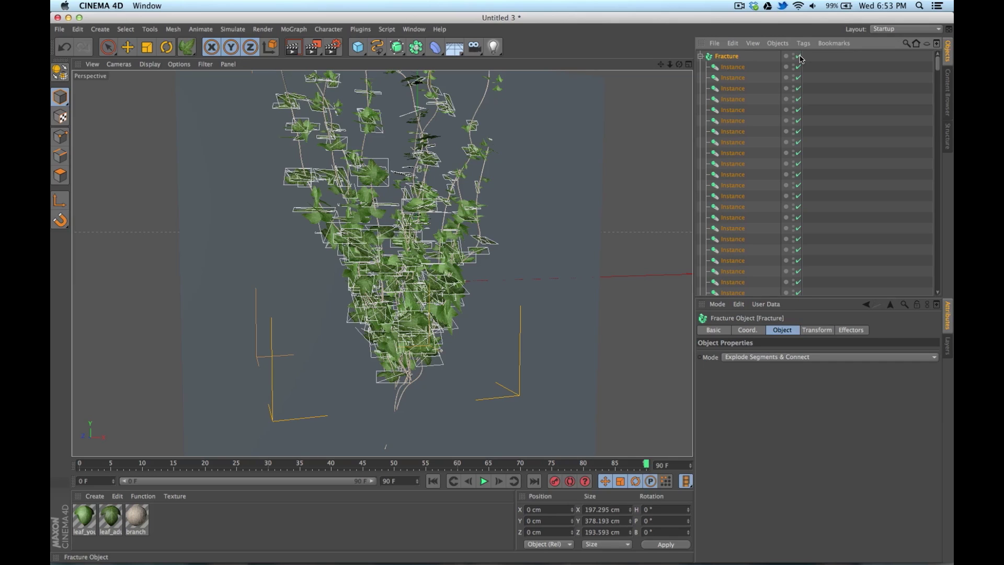
left_click(700, 56)
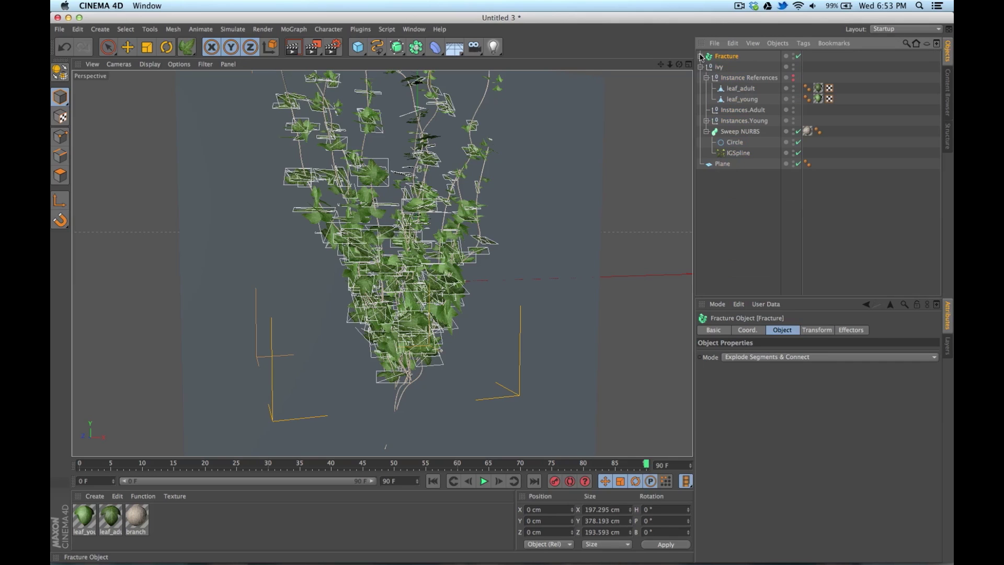
double_click(721, 57)
type("I")
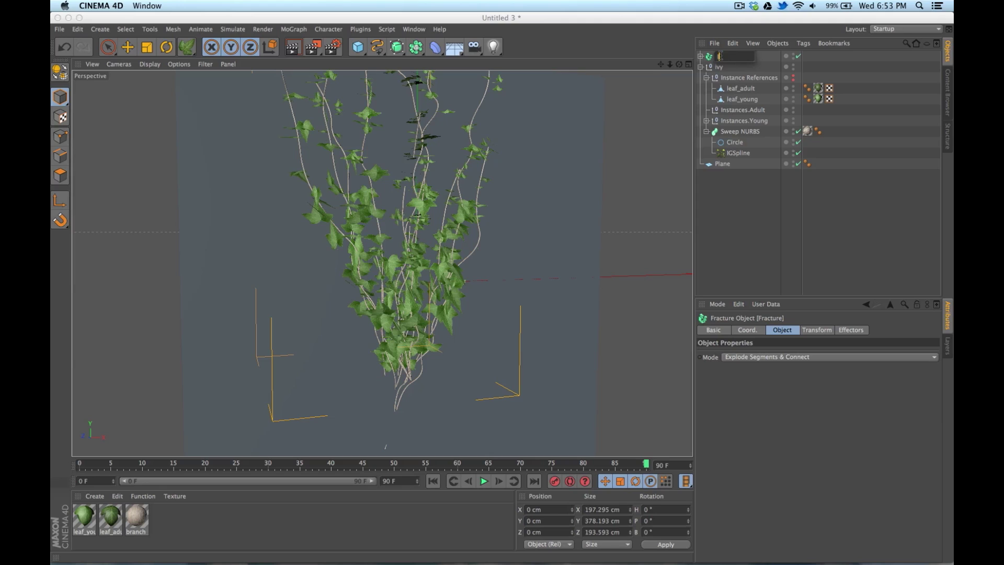
type("nstances Adult")
key("Return")
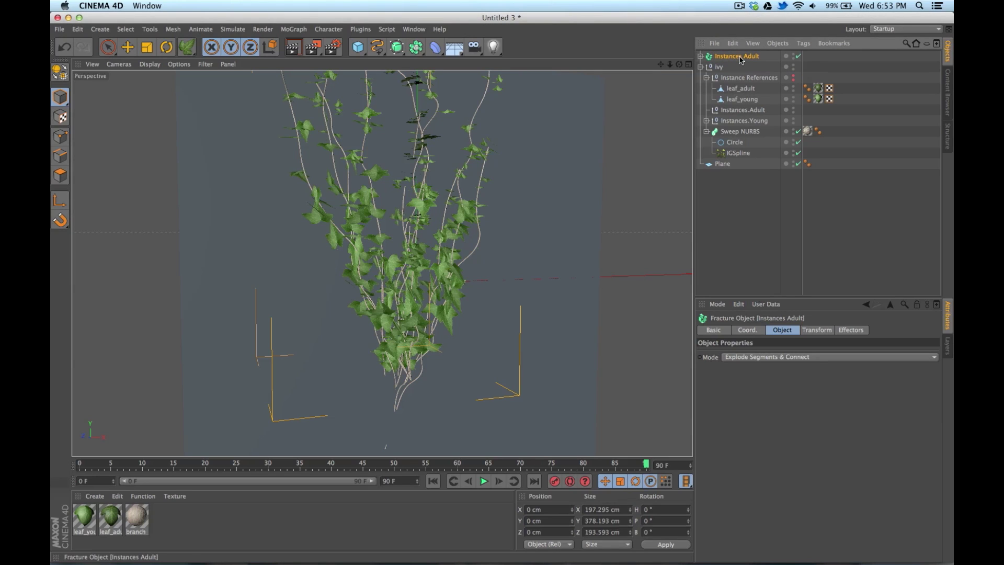
Step: Add a second Fracture object named 'Instances Young'
left_click(297, 31)
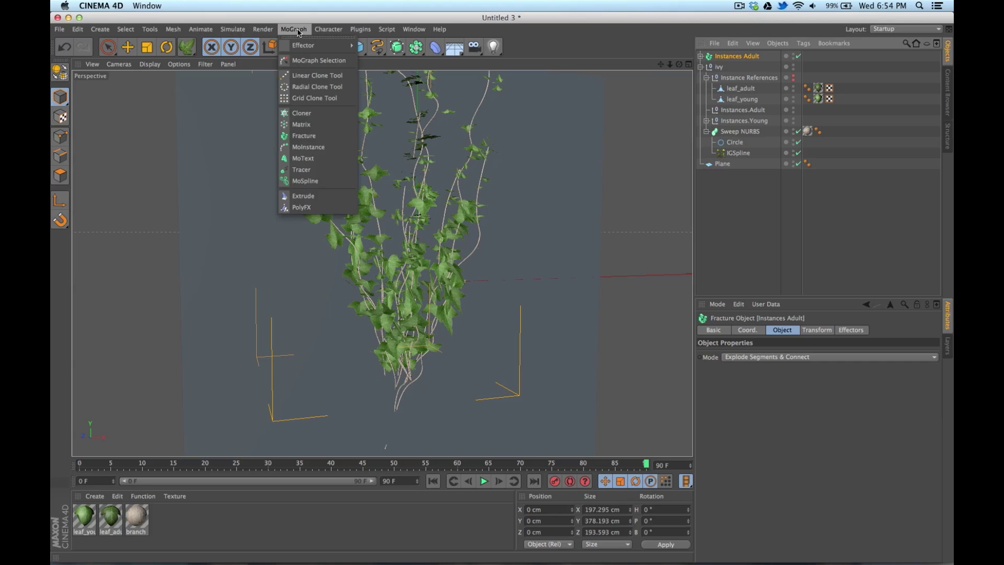
left_click(304, 136)
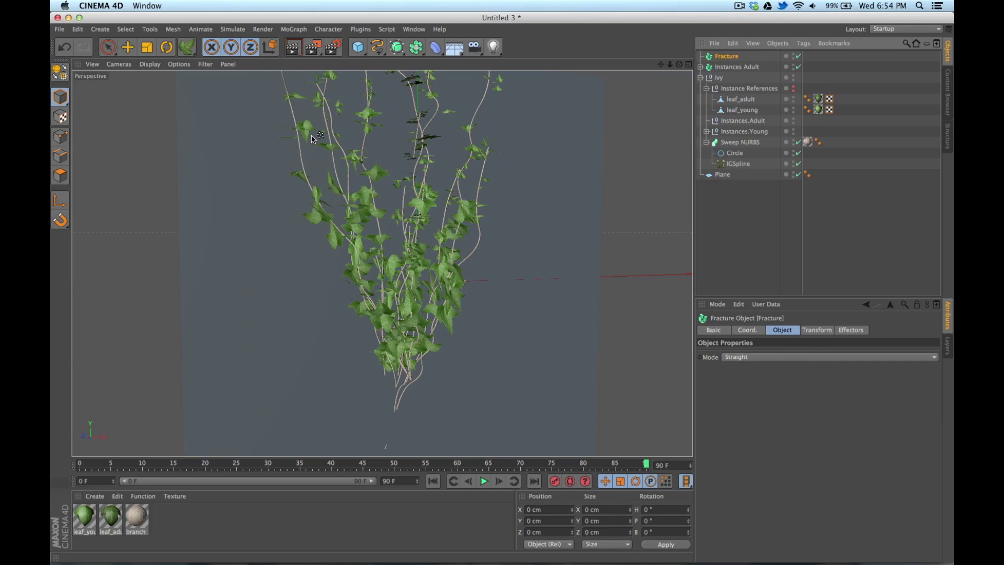
double_click(726, 57)
type("F")
type("nstances ")
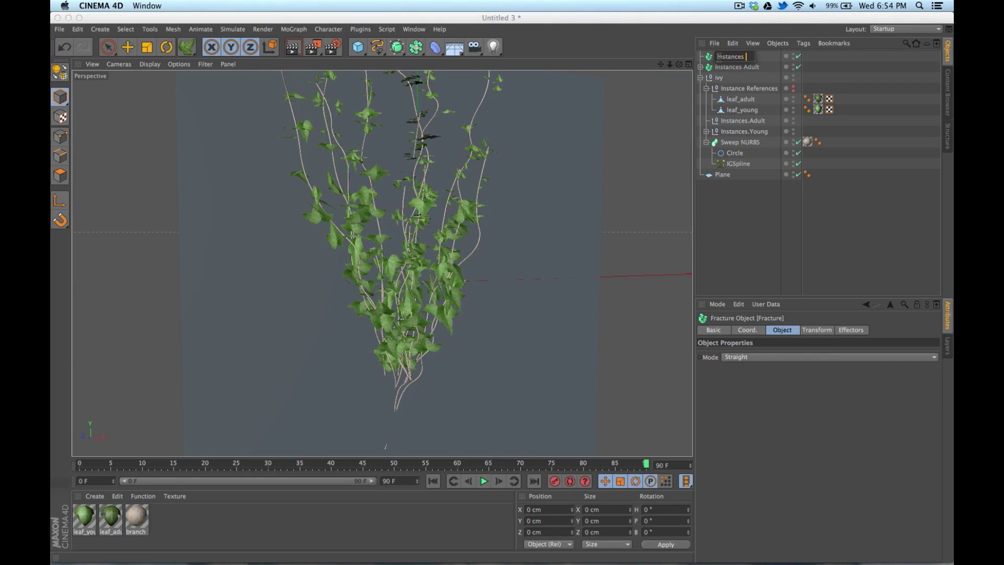
type("Young")
key("Return")
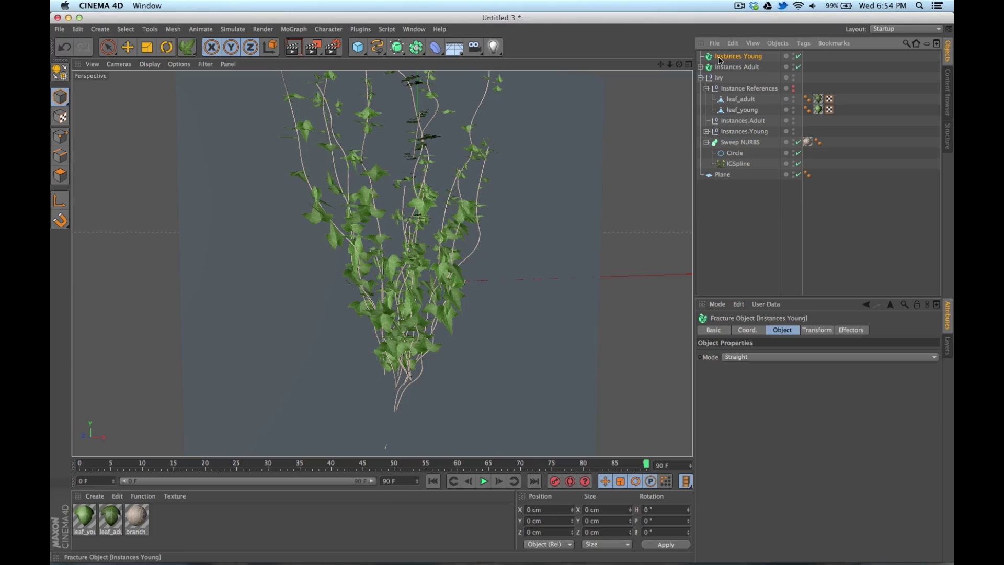
Step: Move all 510 young leaf instances from Instances.Young into the new Fracture object
left_click(706, 132)
left_click(735, 142)
scroll(928, 270, "down", 10)
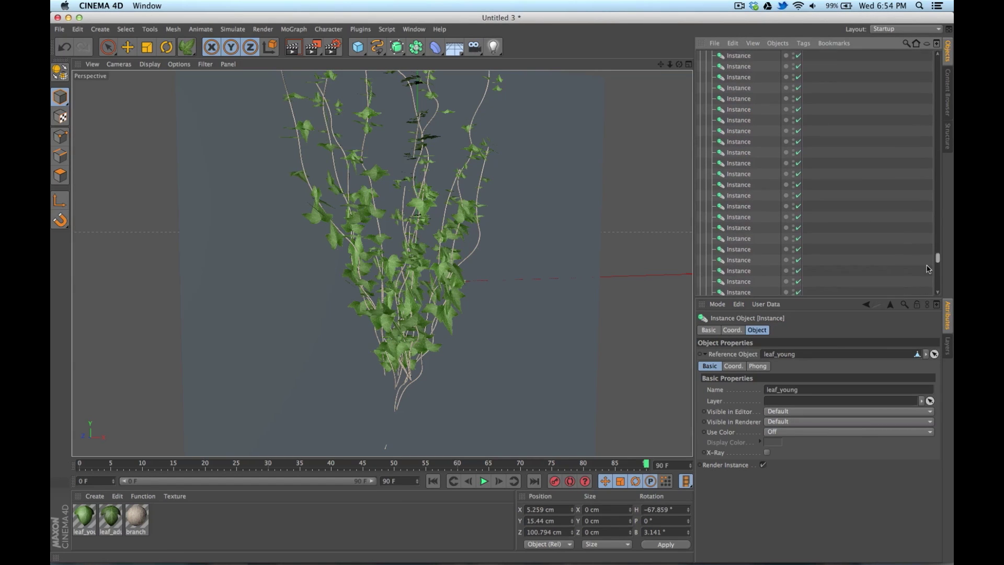
scroll(928, 269, "down", 3)
left_click(739, 247, "shift")
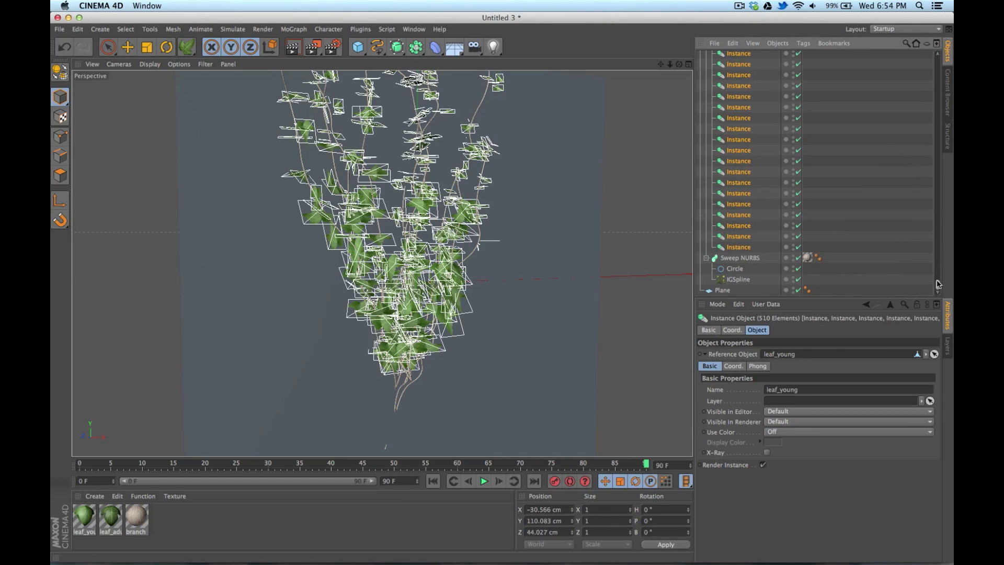
scroll(936, 283, "up", 15)
left_click_drag(740, 142, 738, 58)
Step: Set the Instances Young Fracture mode to Explode Segments & Connect
left_click(701, 56)
left_click(707, 56)
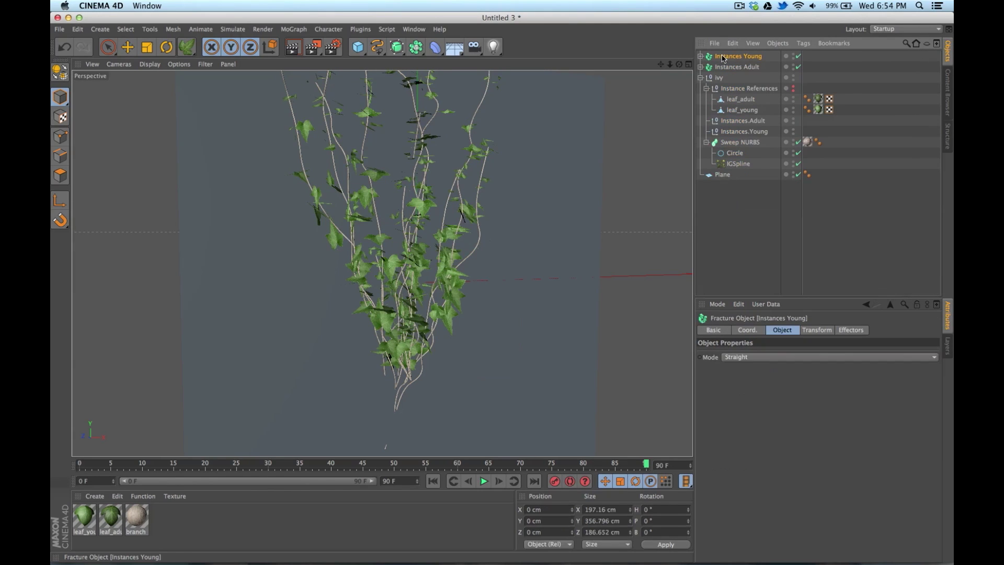
left_click(755, 360)
left_click(758, 387)
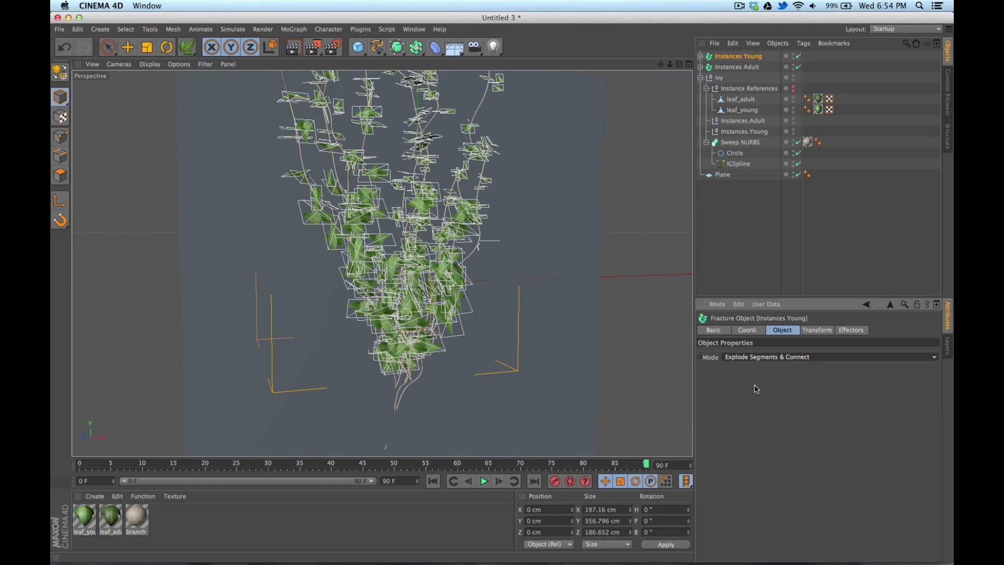
left_click(710, 257)
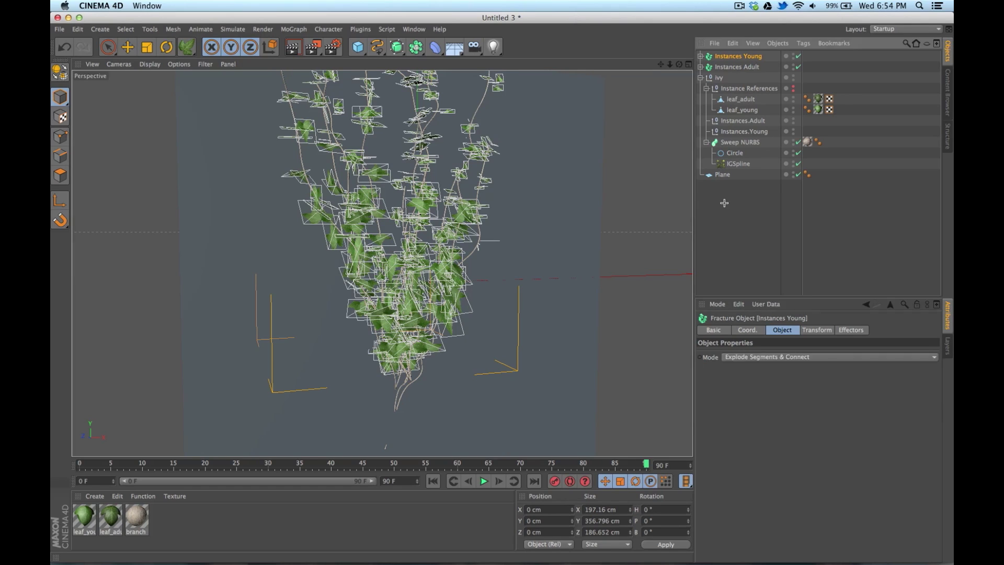
Step: Turn off Render Instance on all 510 young leaf instances
left_click(798, 67)
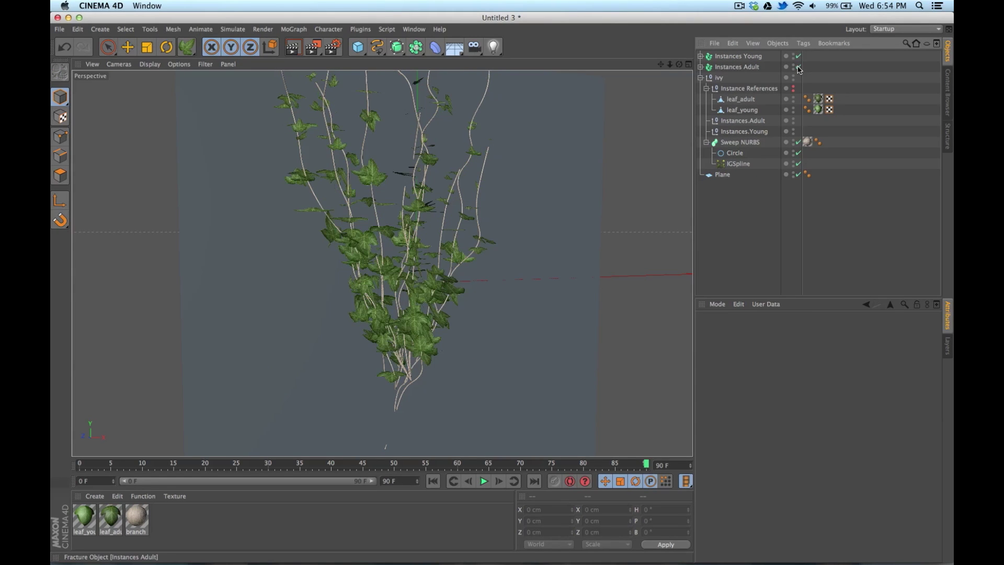
left_click(798, 62)
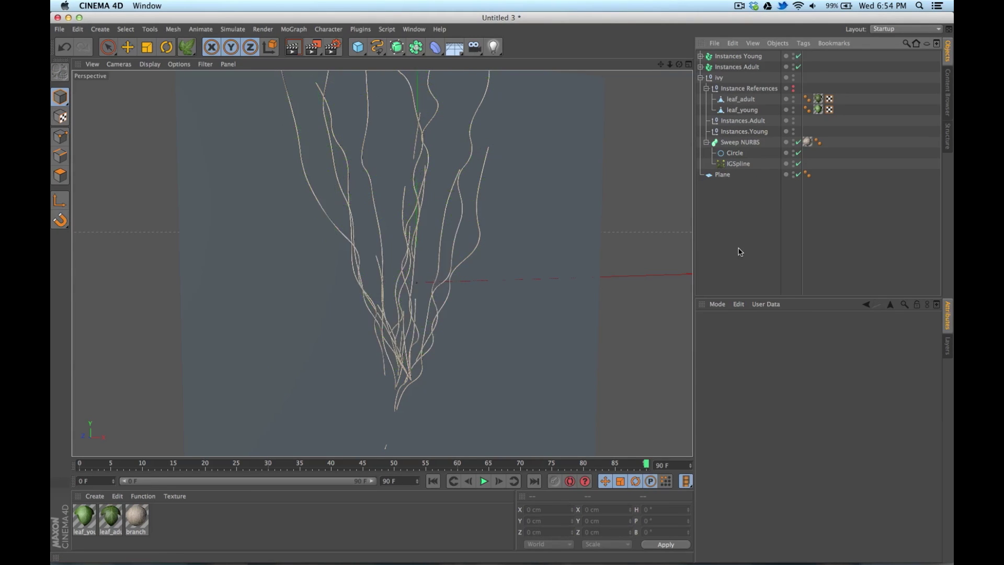
left_click(700, 56)
left_click(732, 67)
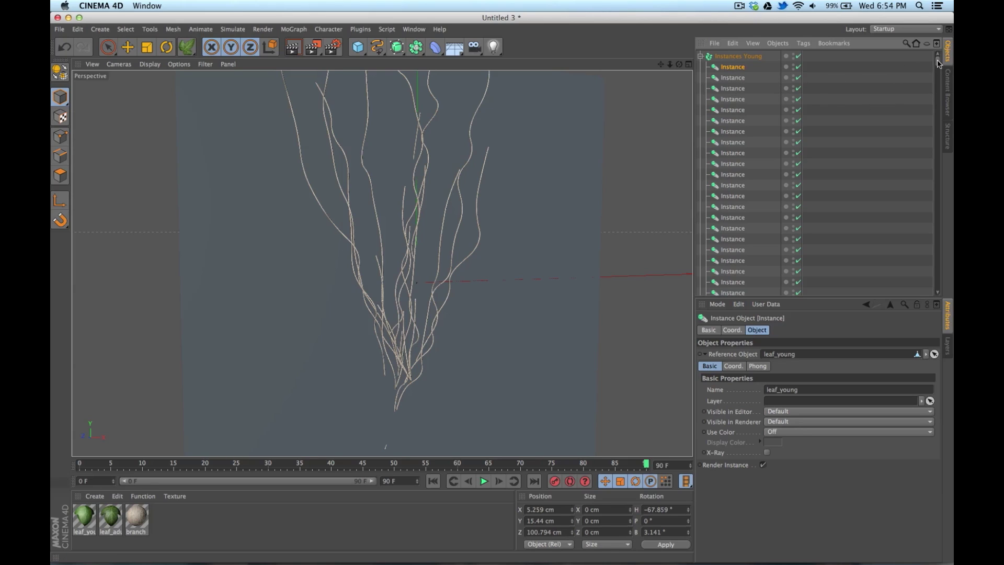
scroll(923, 249, "down", 10)
scroll(923, 249, "down", 5)
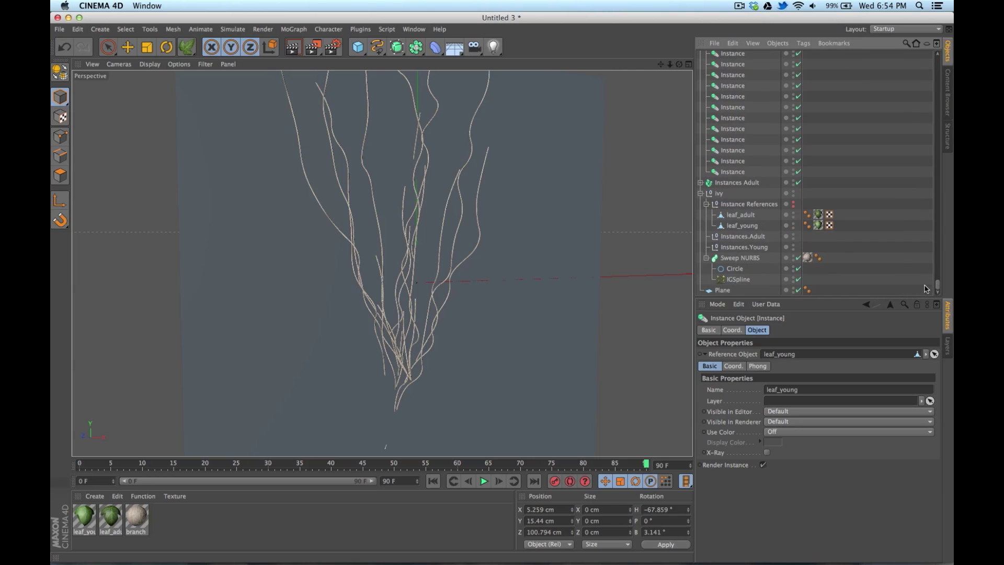
left_click(733, 172, "shift")
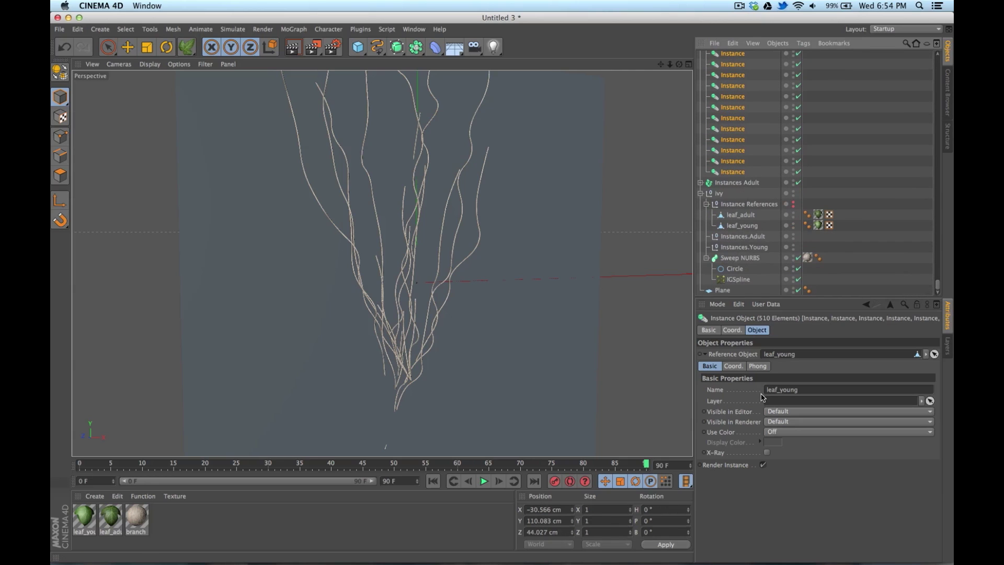
left_click(764, 465)
Step: Turn off Render Instance on all 356 adult leaf instances and collapse the hierarchy
left_click(700, 183)
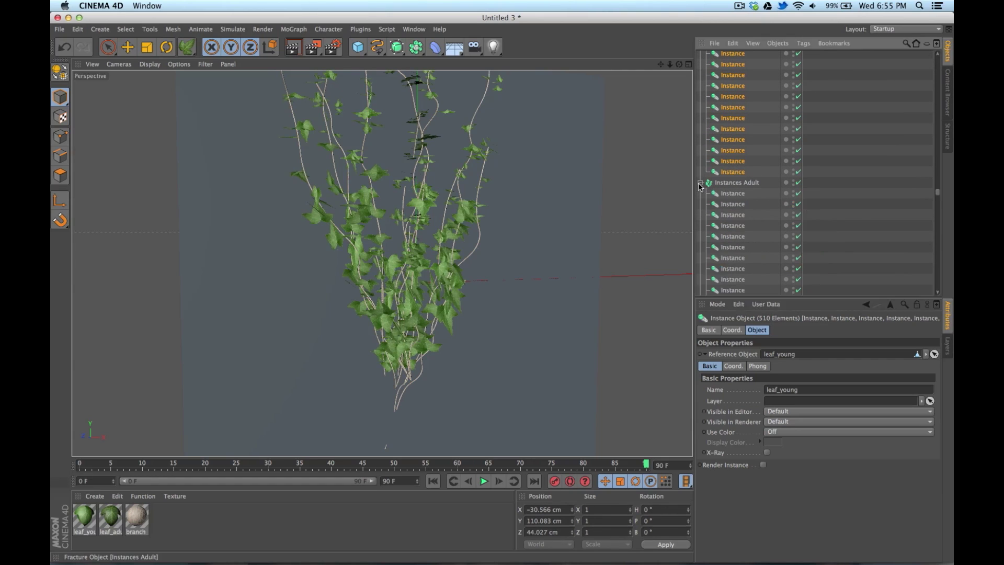
left_click(733, 193)
left_click_drag(939, 195, 939, 289)
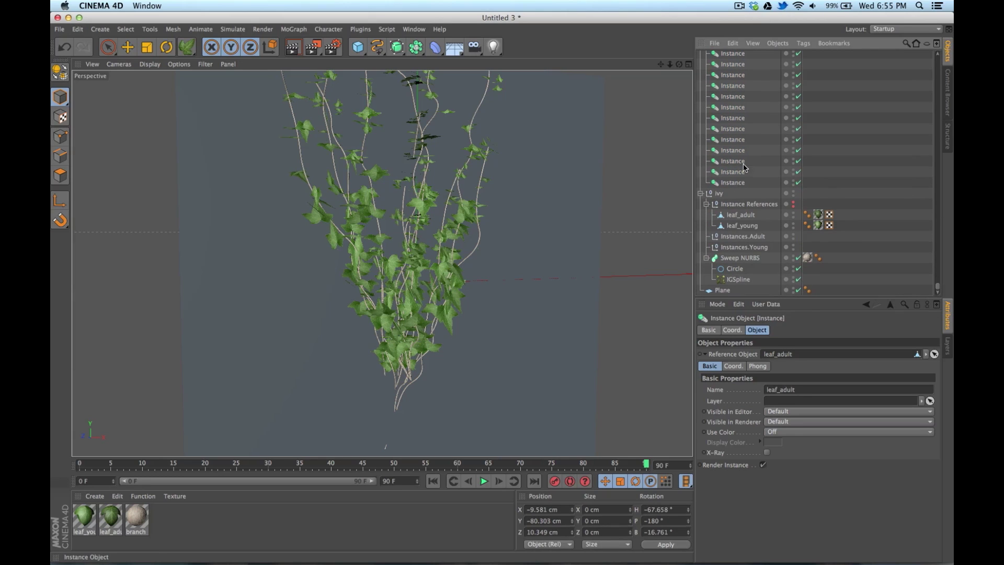
left_click(730, 183, "shift")
left_click(763, 465)
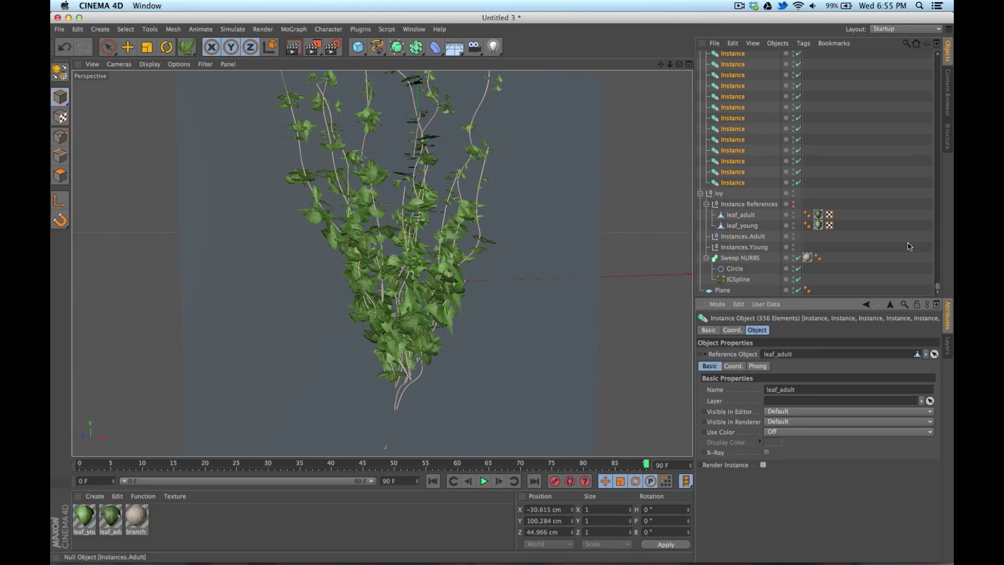
left_click_drag(938, 287, 938, 58)
left_click(700, 67)
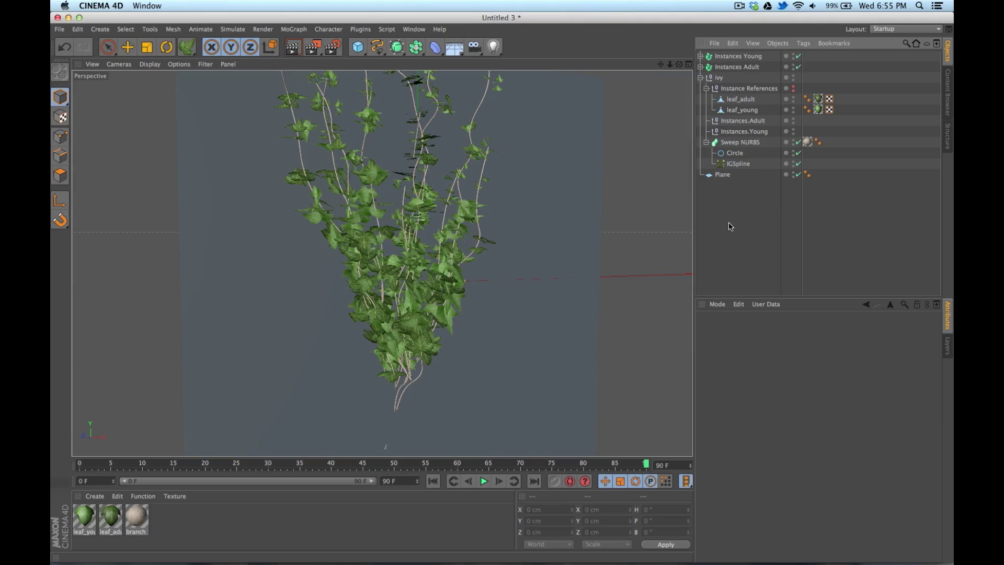
left_click(294, 29)
Step: Add a Shader effector and link it to both the Instances Young and Instances Adult fracture objects
mouse_move(316, 45)
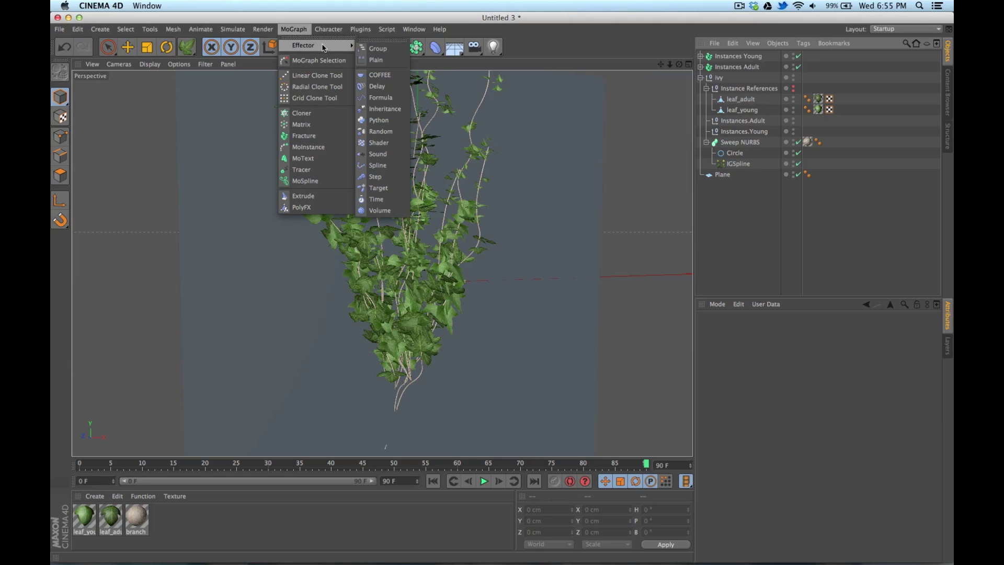
left_click(390, 142)
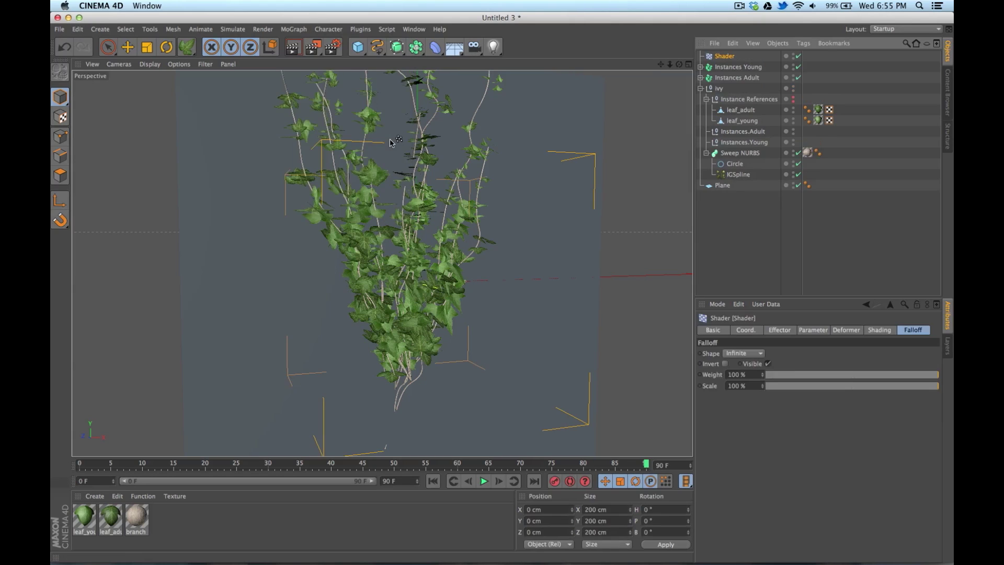
left_click(738, 67)
left_click(735, 78, "shift")
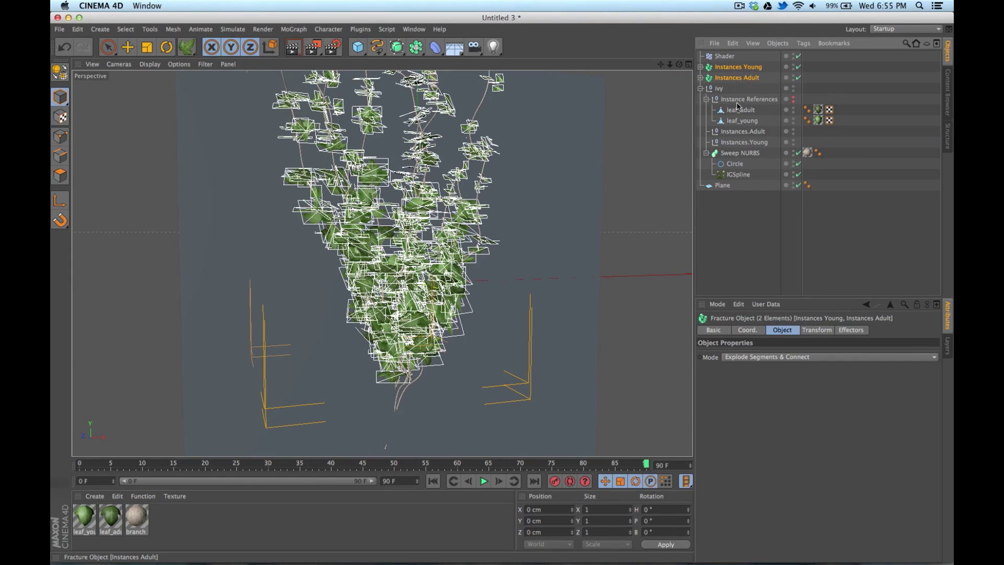
left_click_drag(725, 56, 769, 371)
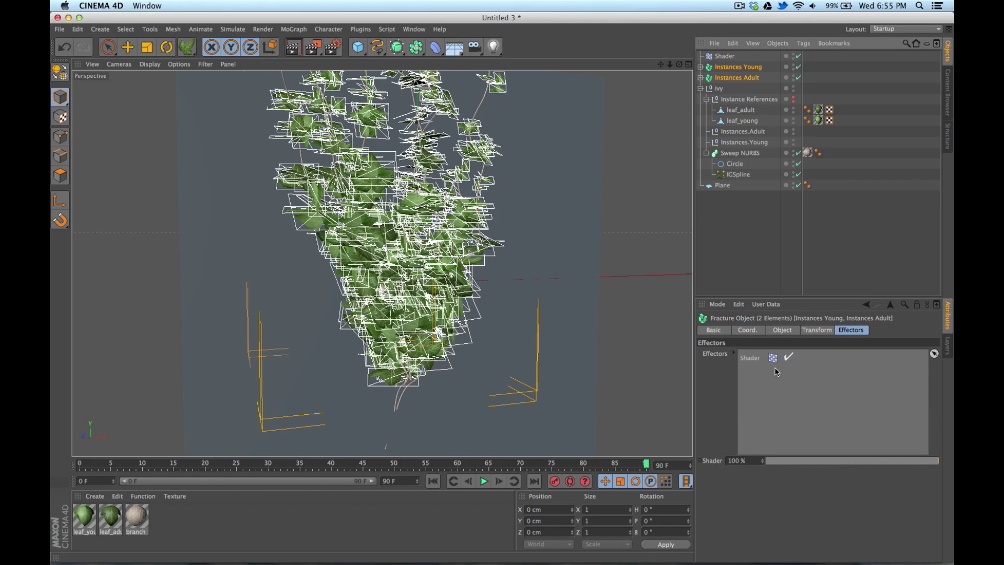
left_click(731, 236)
Step: Set the Shader effector's Scale parameter to -1
left_click(725, 56)
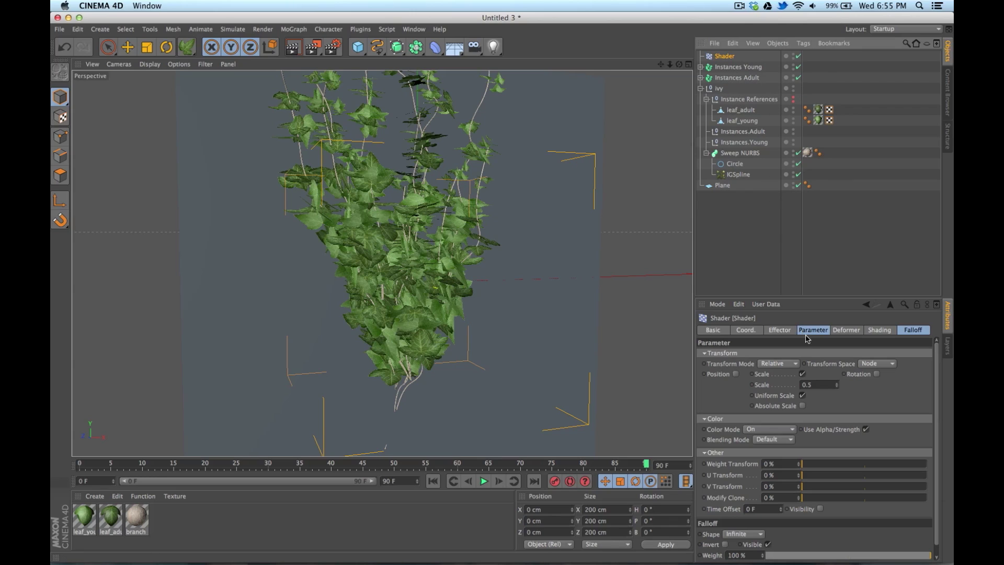
left_click(815, 385)
type("-1")
key("Return")
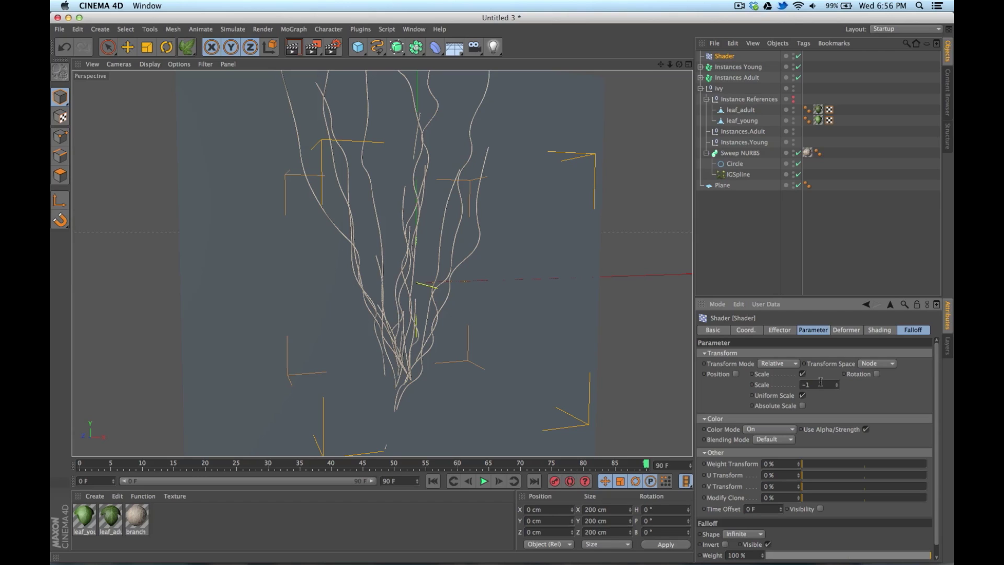
Step: Set the Shader effector's falloff shape to Linear
left_click(920, 333)
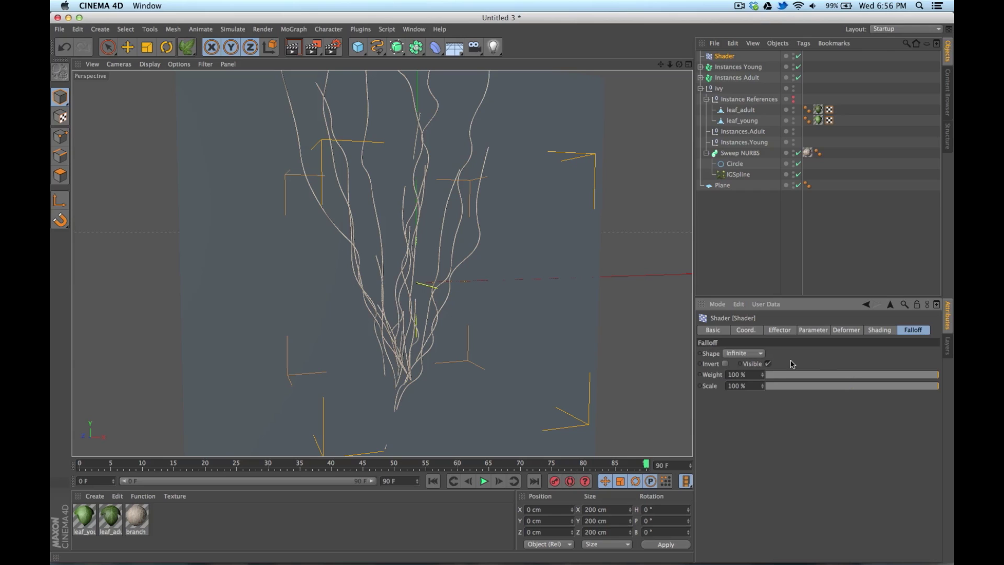
left_click(756, 355)
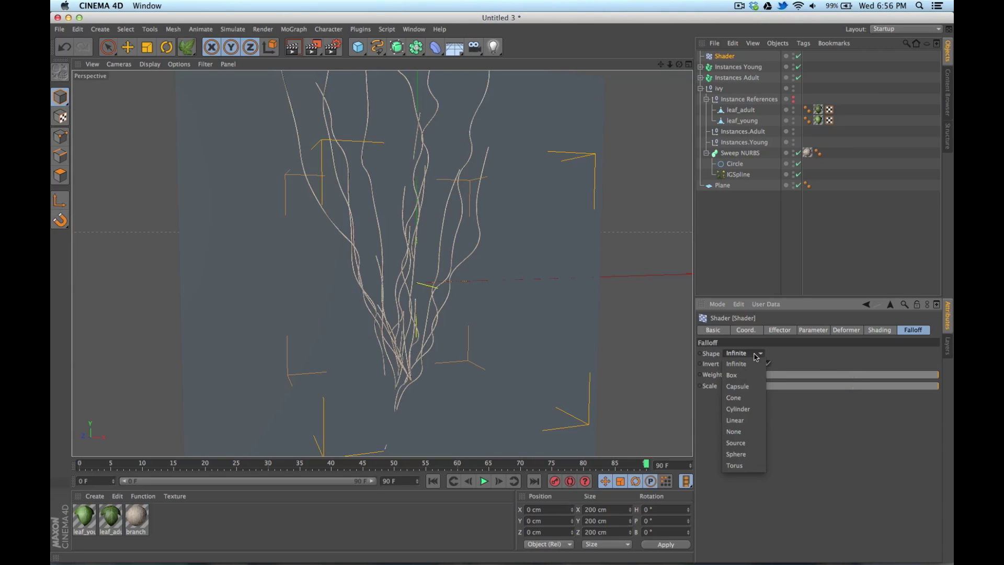
left_click(734, 420)
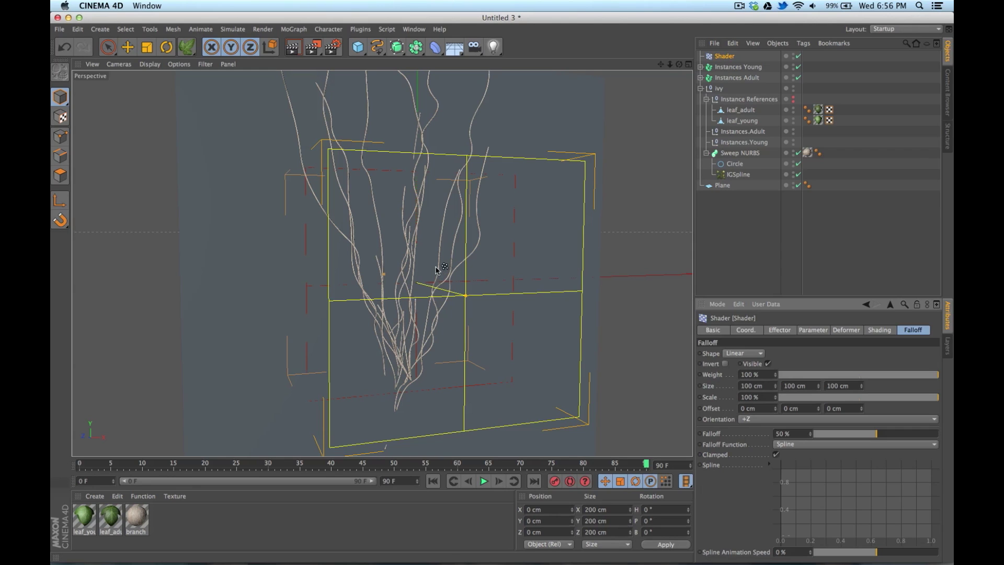
Step: Rotate the falloff -90° to lie horizontal and raise it to 241.497 cm over the ivy
key("e")
left_click_drag(384, 274, 439, 291)
left_click(378, 285)
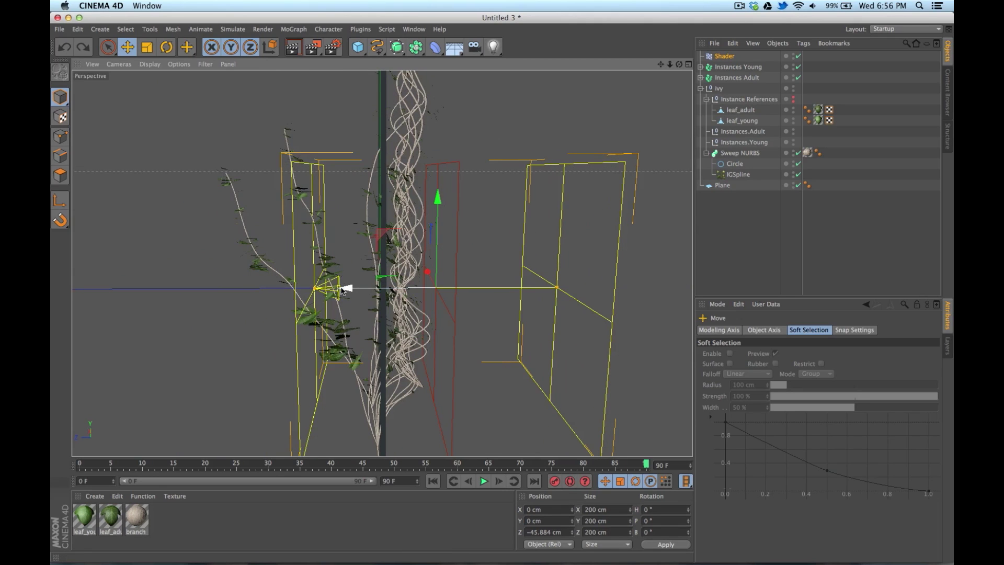
left_click_drag(503, 302, 357, 306, "alt")
key("r")
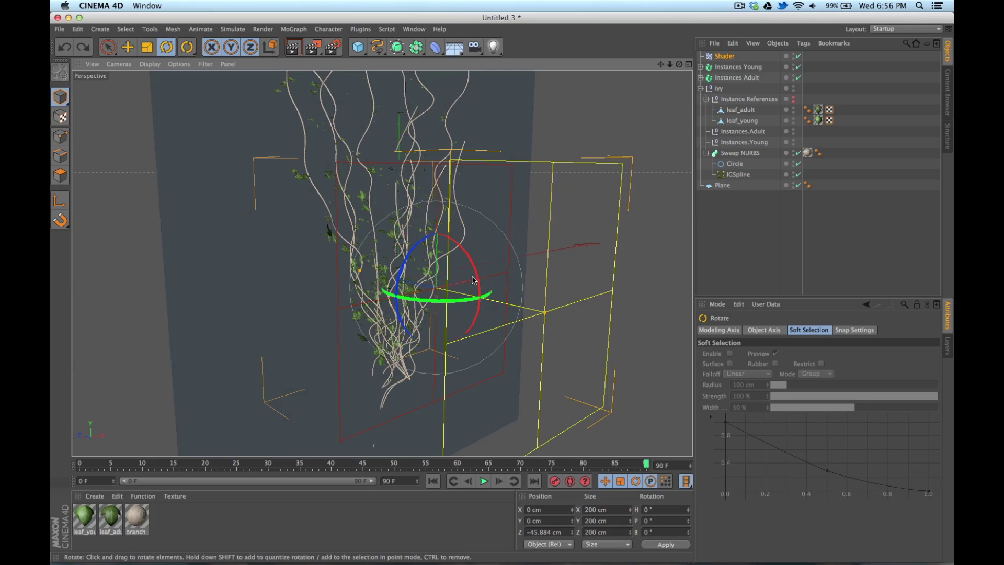
left_click_drag(474, 281, 423, 227)
key("e")
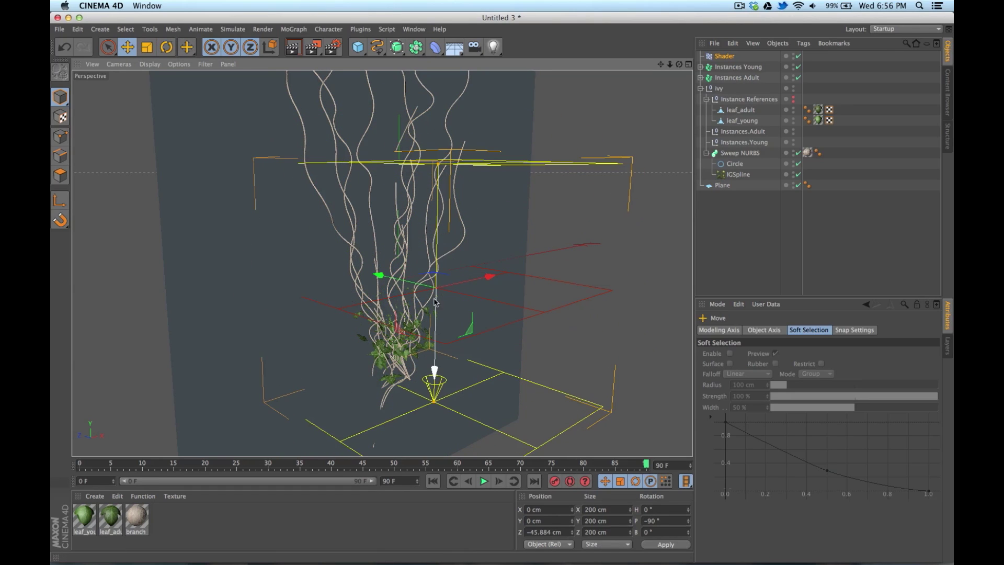
left_click_drag(437, 334, 487, 255)
Step: Keyframe the Shader effector low at P.Y -72.503 cm on frame 43
left_click(724, 56)
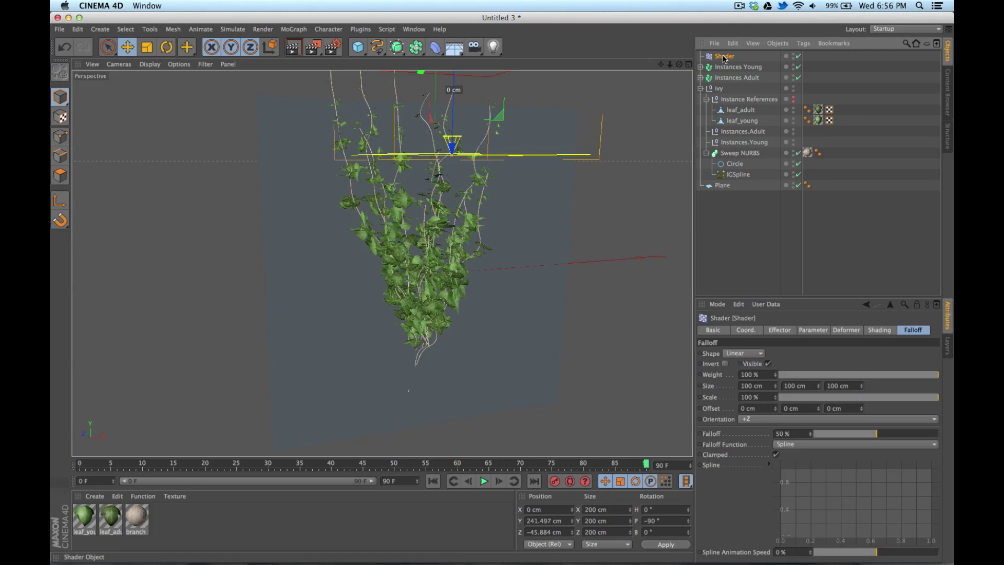
left_click(746, 331)
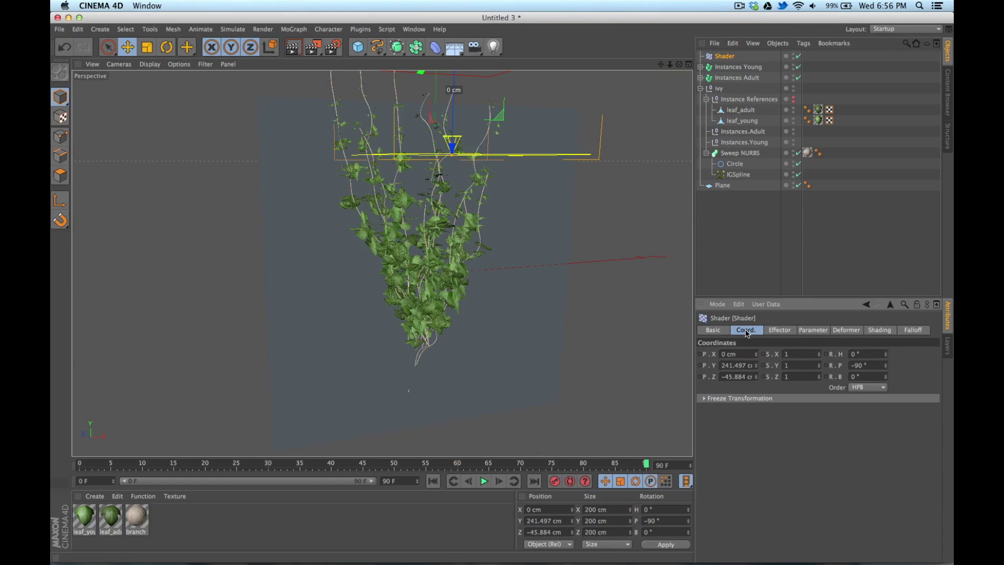
left_click_drag(647, 464, 350, 477)
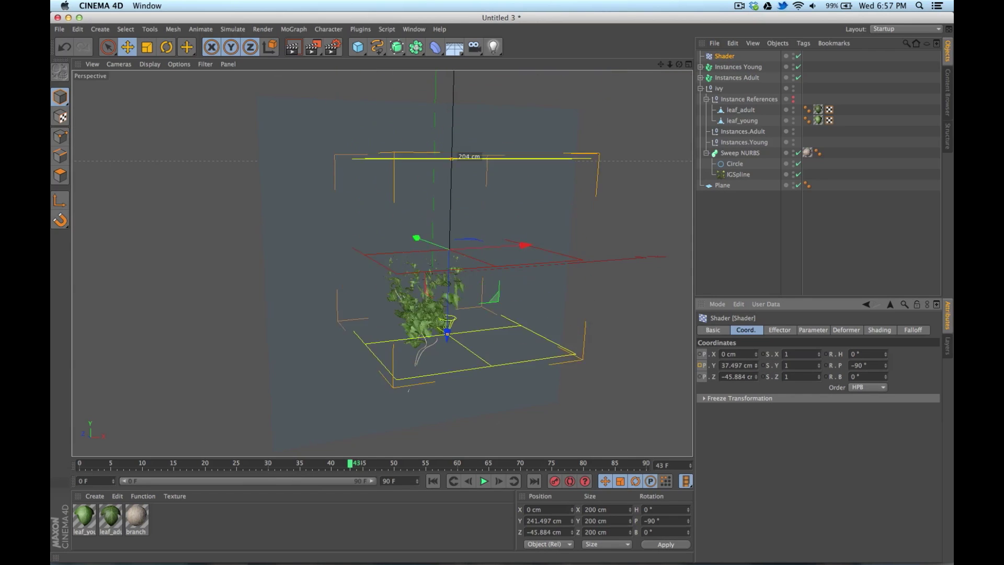
left_click_drag(469, 156, 468, 207)
left_click(700, 365, "ctrl")
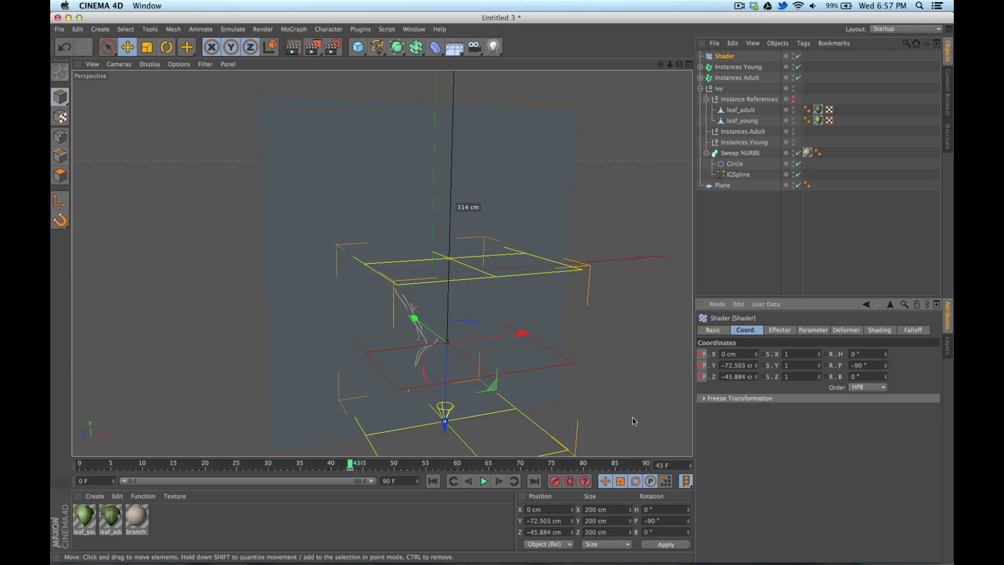
Step: Keyframe the Shader at P.Y 295.497 cm on frame 90 and play the animation
left_click_drag(518, 465, 660, 465)
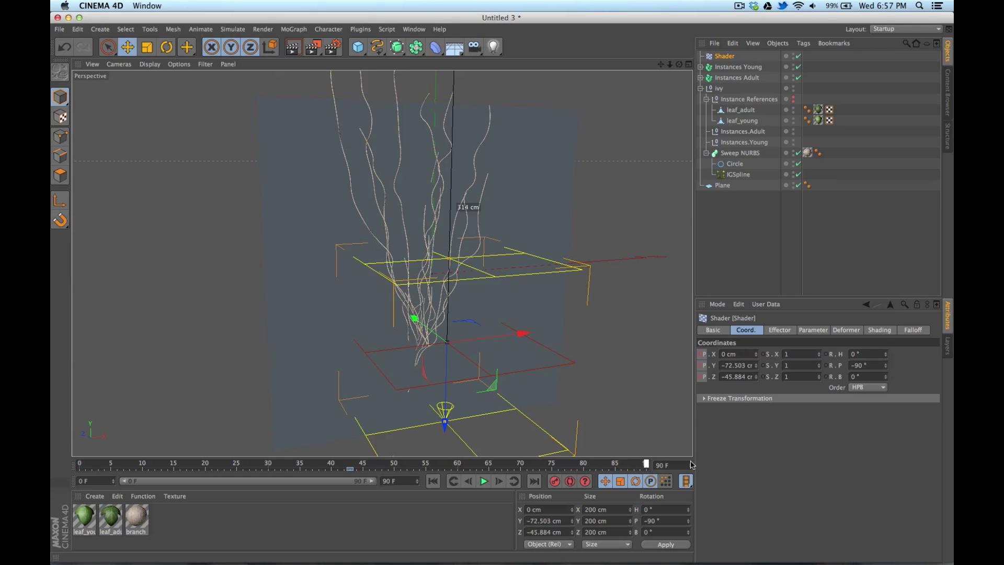
left_click(757, 364)
left_click_drag(756, 365, 756, 309)
left_click(701, 365, "ctrl")
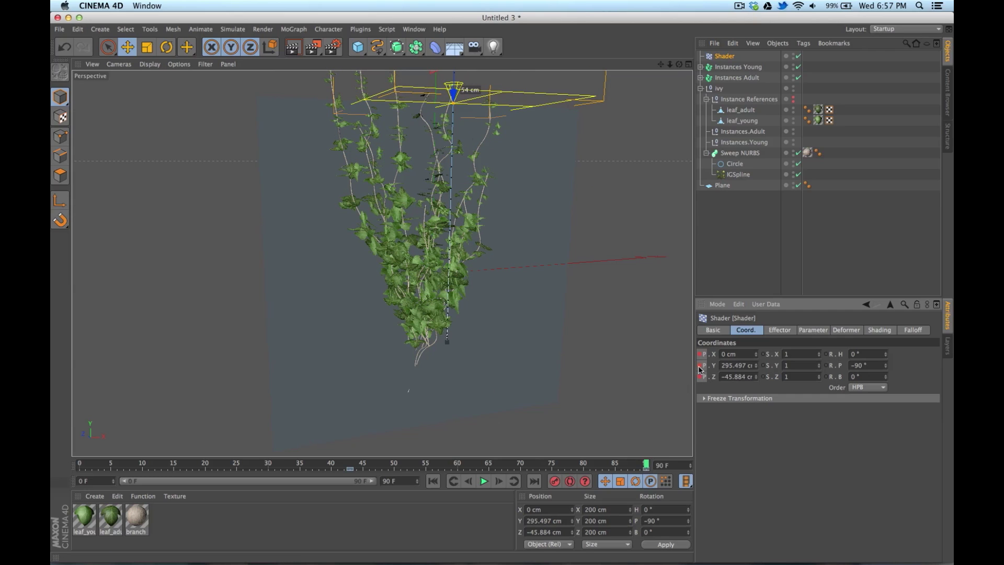
left_click(482, 481)
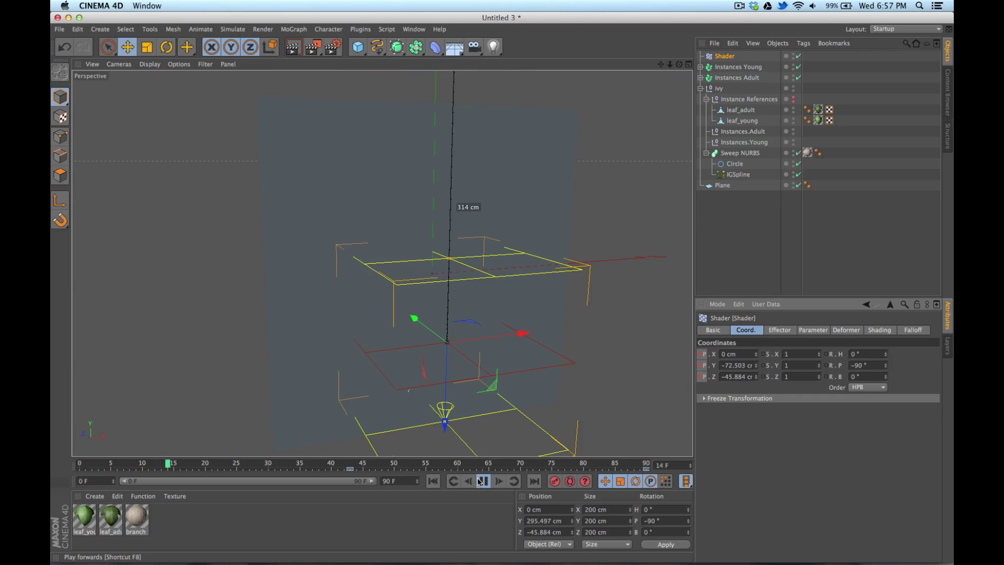
left_click(721, 271)
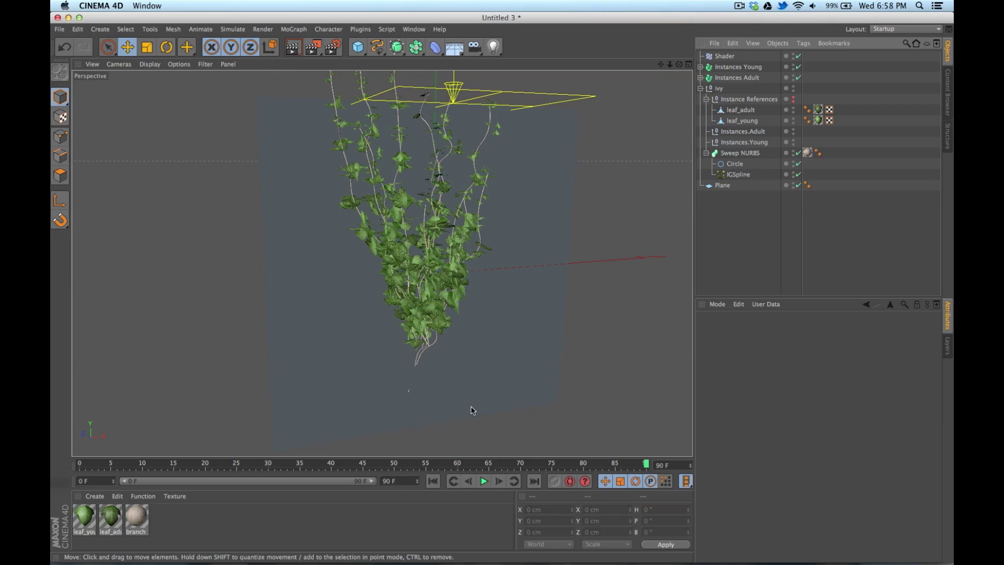
scroll(455, 290, "up", 10)
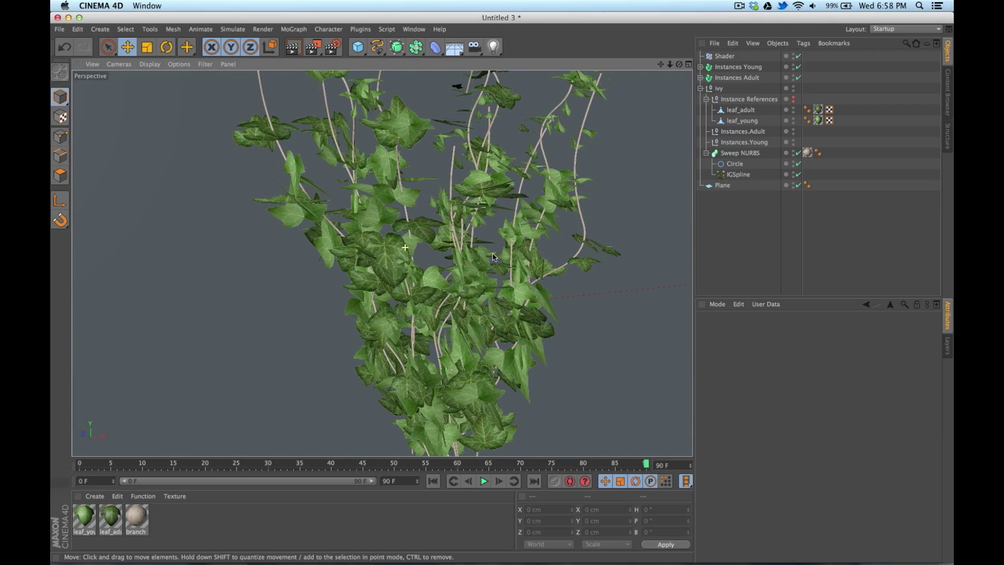
scroll(499, 259, "down", 5)
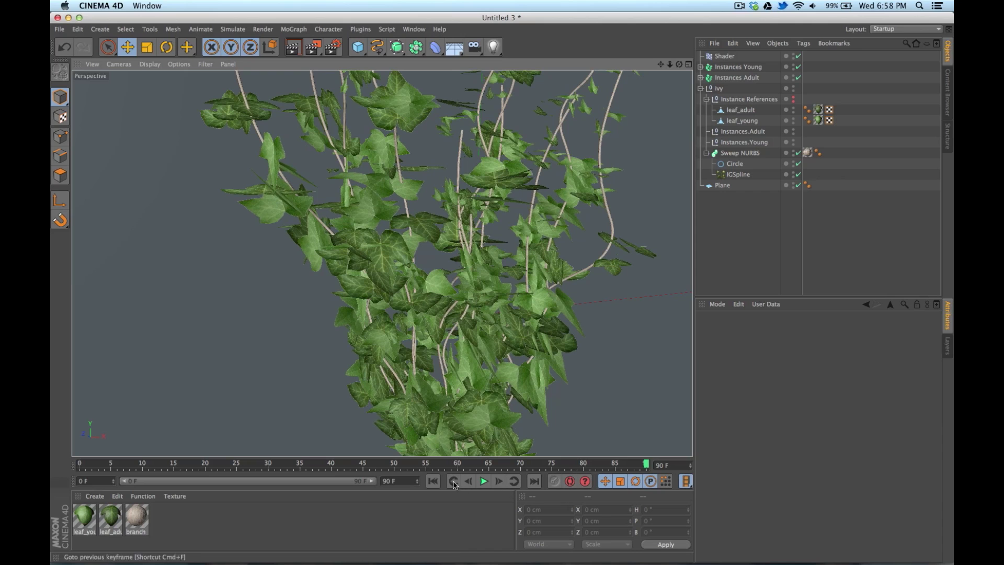
left_click(433, 481)
left_click(484, 481)
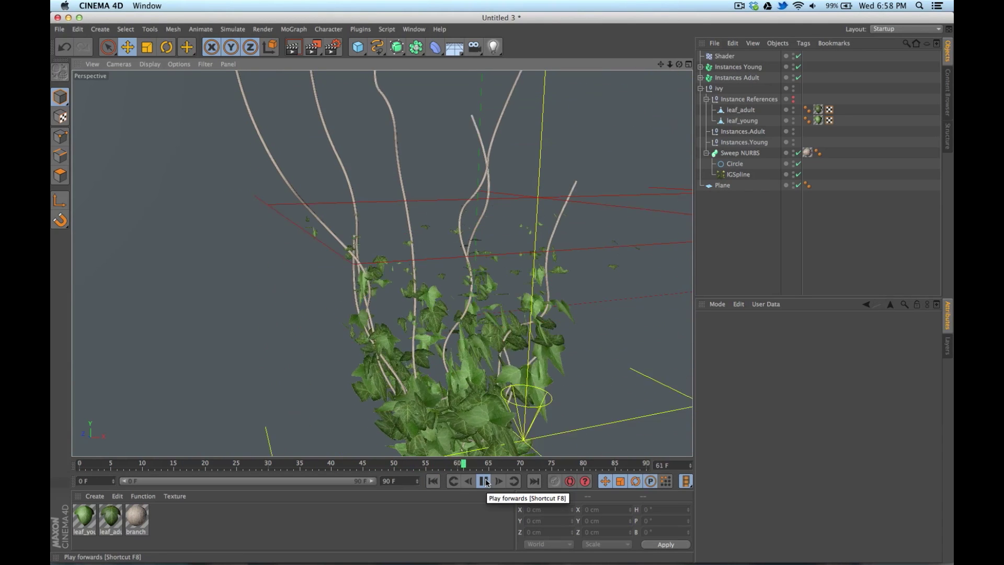
left_click(485, 481)
left_click_drag(466, 291, 426, 229, "alt")
left_click_drag(459, 284, 440, 276, "alt")
scroll(497, 269, "down", 5)
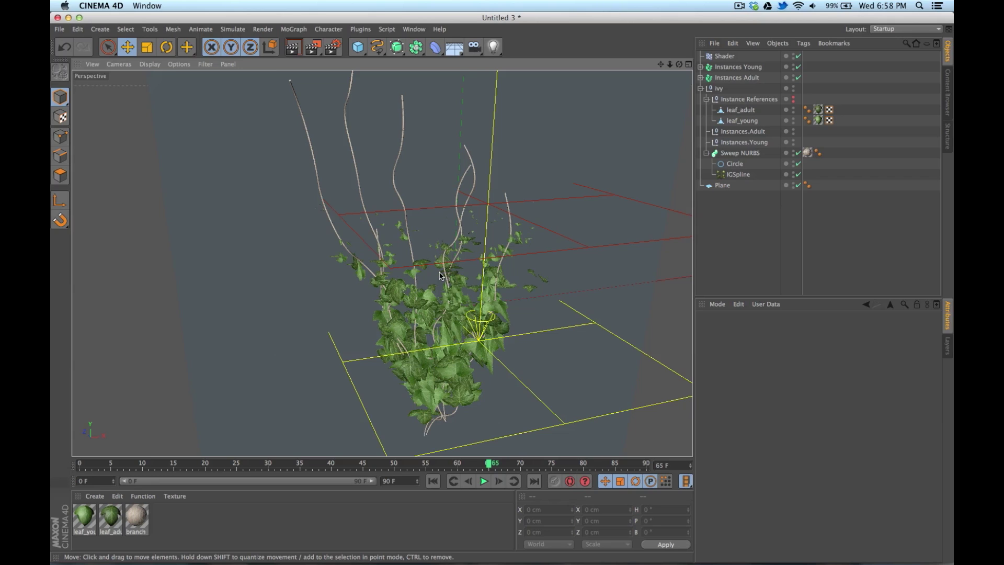
scroll(440, 276, "down", 4)
left_click_drag(440, 275, 413, 323, "alt")
left_click(433, 481)
left_click(484, 481)
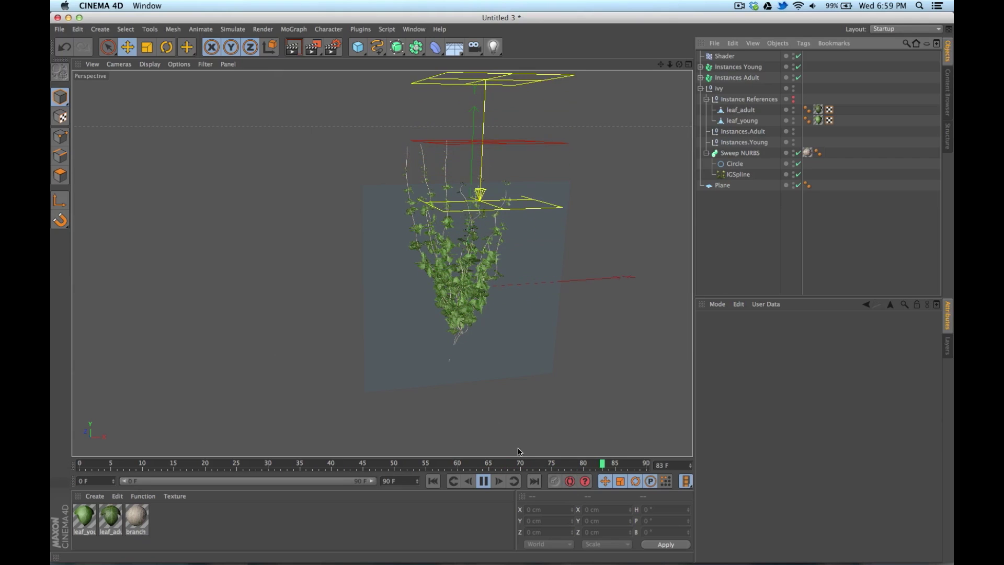
left_click(484, 481)
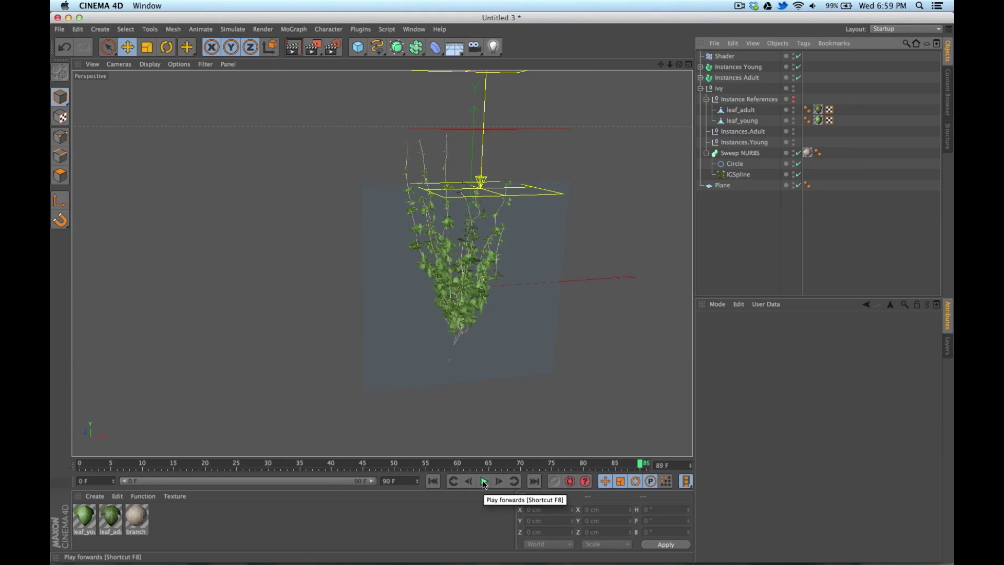